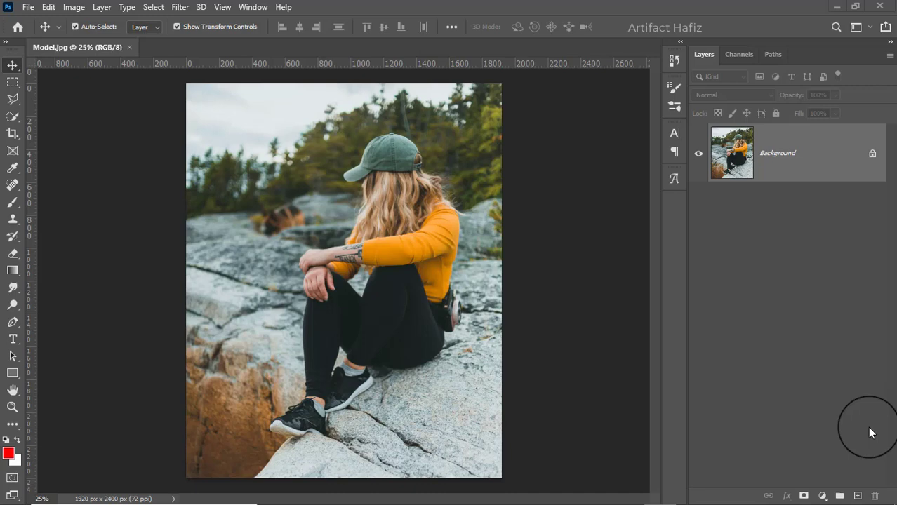
Duplicate the Background layer and convert the Background copy into a smart object.
left_click_drag(795, 149, 789, 176)
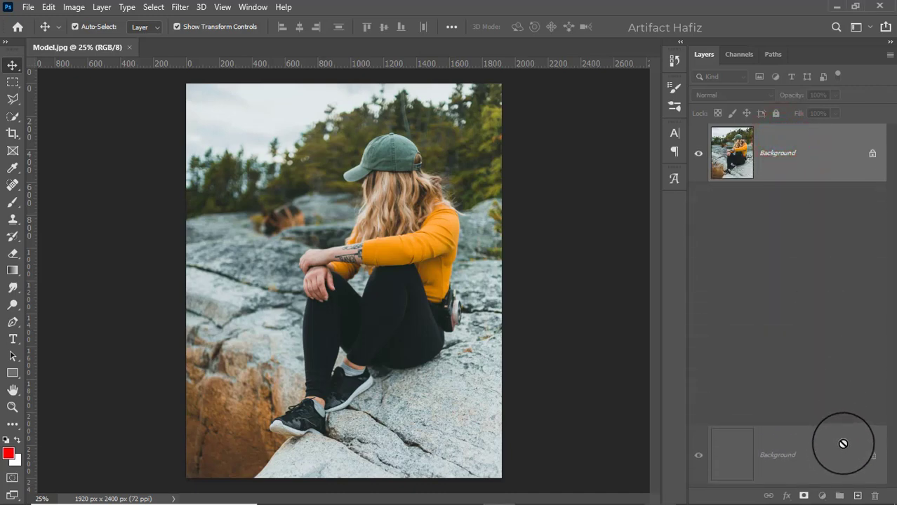
left_click_drag(789, 176, 856, 495)
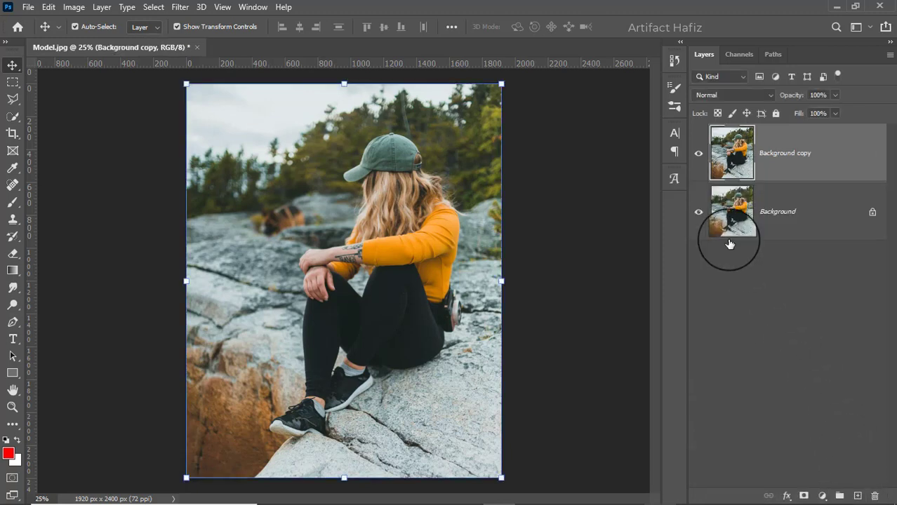
left_click(180, 7)
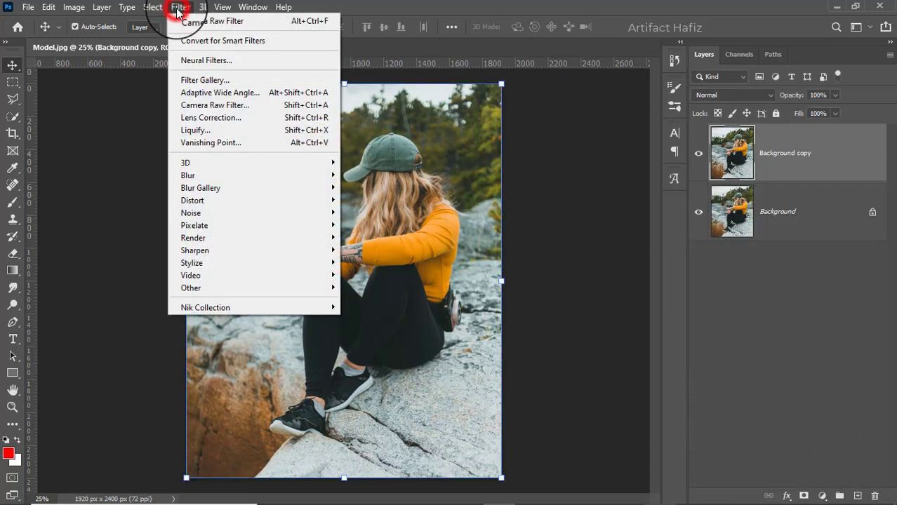
left_click(190, 40)
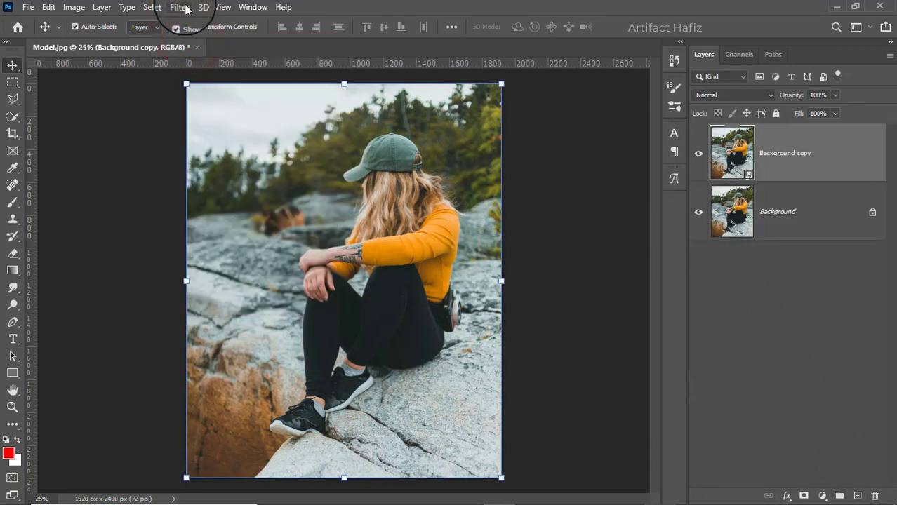
left_click(184, 8)
In Camera Raw Basic, set Temperature +2, Tint -2, Exposure -0.20, Contrast +18, Highlights -100, Shadows/Whites +12, Blacks +20.
left_click(214, 104)
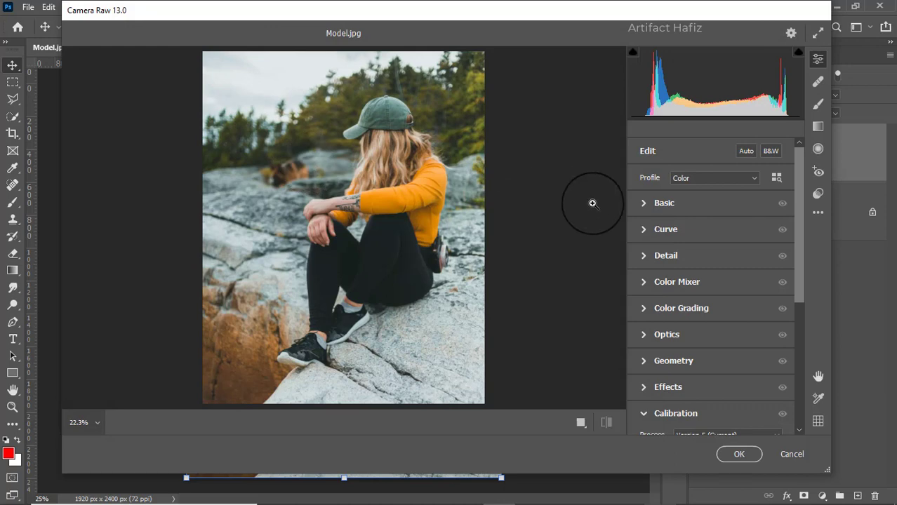
left_click(641, 203)
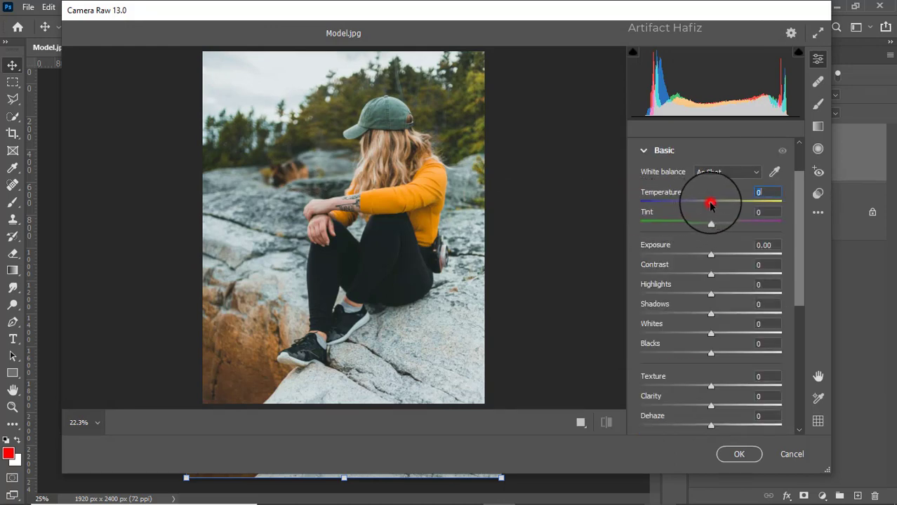
left_click_drag(711, 203, 709, 257)
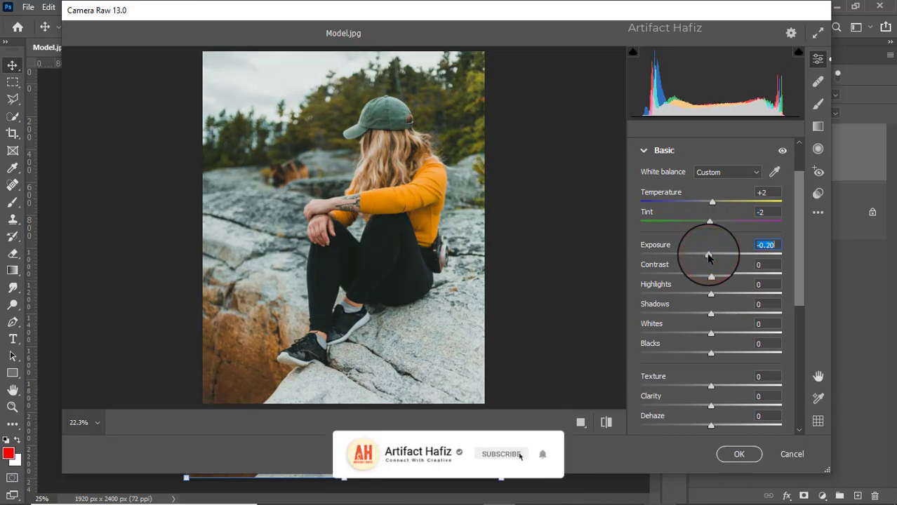
mouse_move(711, 276)
left_mouse_down()
mouse_move(724, 279)
mouse_move(727, 302)
left_mouse_up()
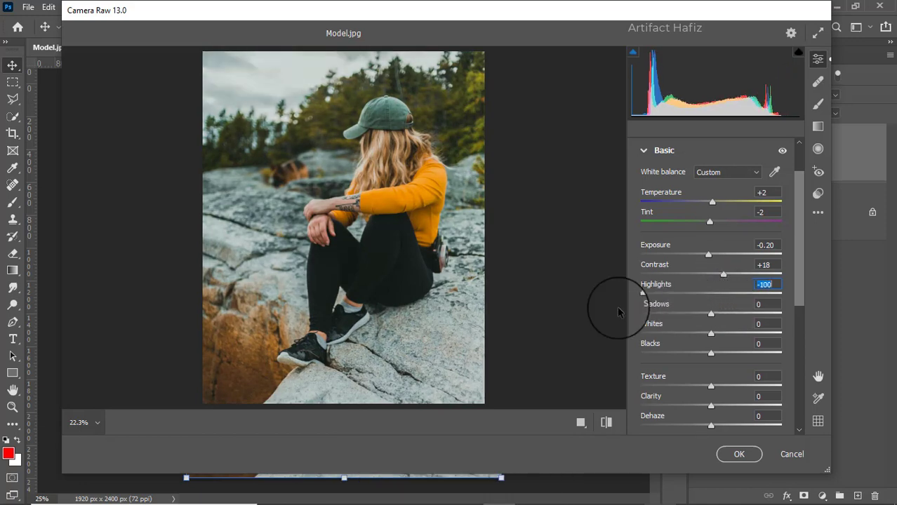
mouse_move(727, 302)
left_mouse_down()
mouse_move(779, 311)
mouse_move(624, 313)
left_mouse_up()
mouse_move(711, 314)
left_mouse_down()
mouse_move(727, 337)
mouse_move(720, 334)
mouse_move(725, 358)
left_mouse_up()
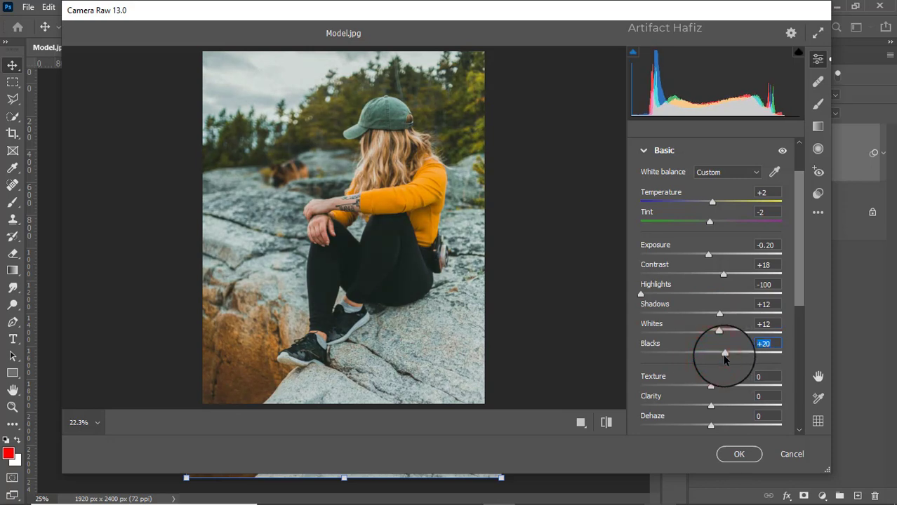
Set Texture +3, Clarity +11 and Dehaze -2 in the Basic panel.
scroll(725, 358, "down", 1)
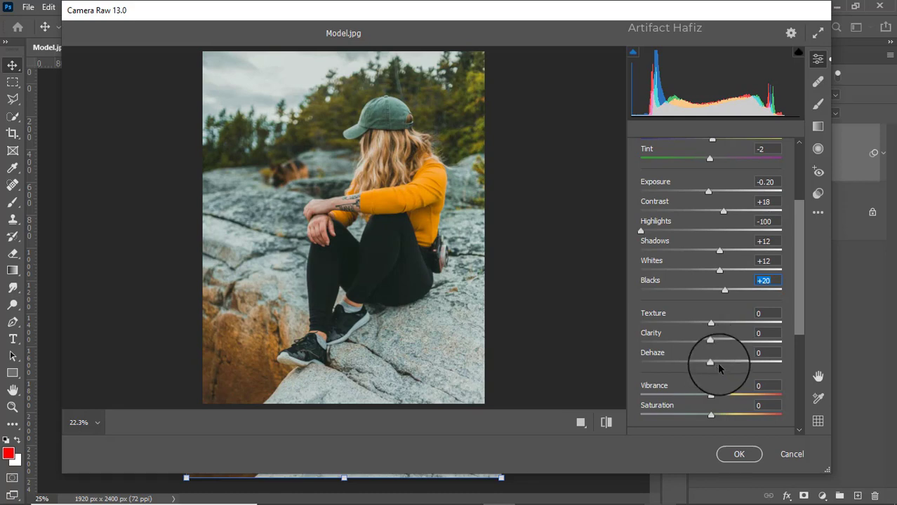
mouse_move(710, 323)
left_mouse_down()
mouse_move(698, 327)
mouse_move(725, 345)
mouse_move(710, 366)
left_mouse_up()
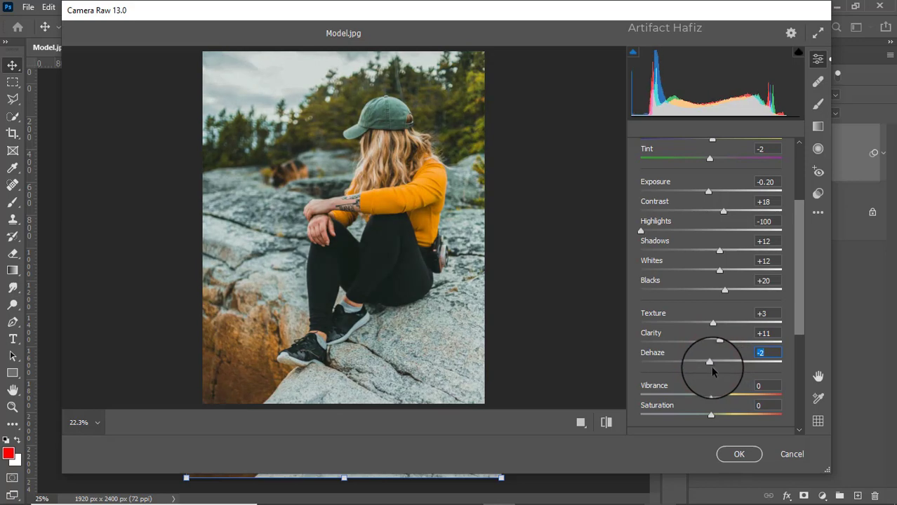
scroll(711, 366, "down", 3)
Add a gentle S-curve to the RGB and Red point curves.
left_click(641, 344)
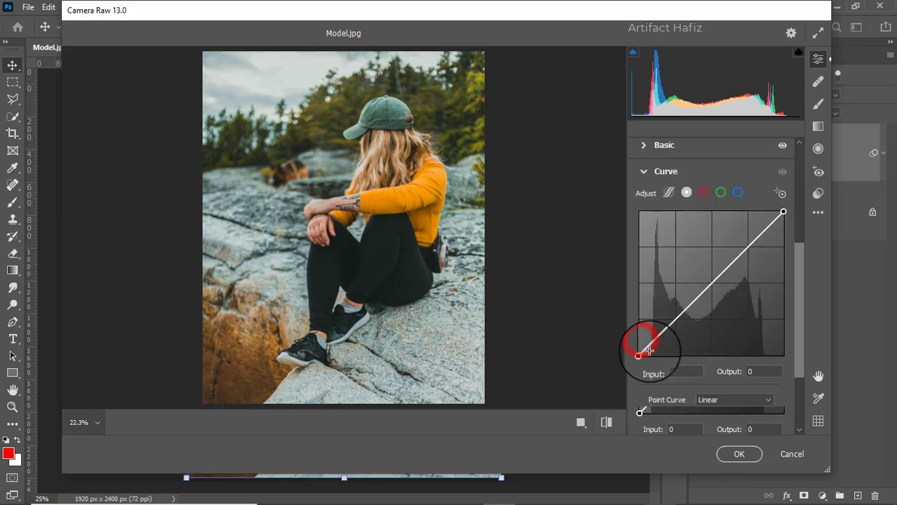
left_click_drag(674, 321, 675, 324)
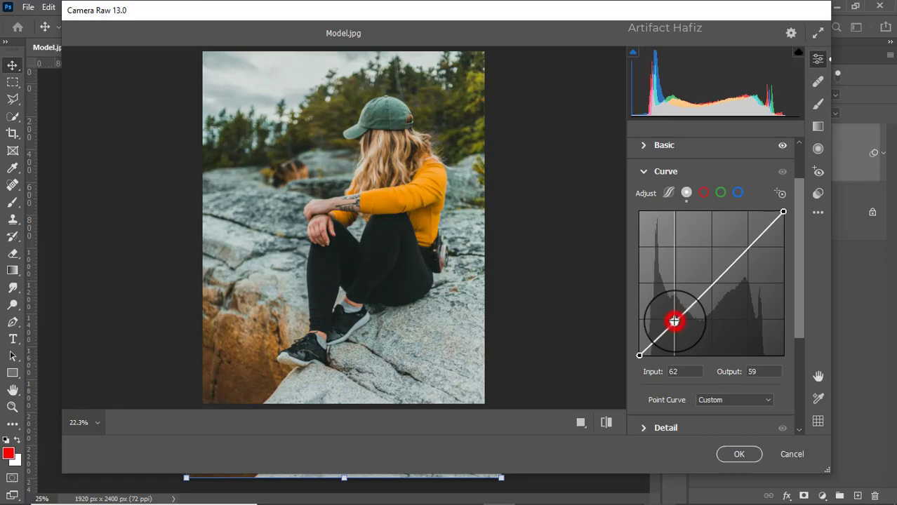
left_click_drag(750, 249, 746, 246)
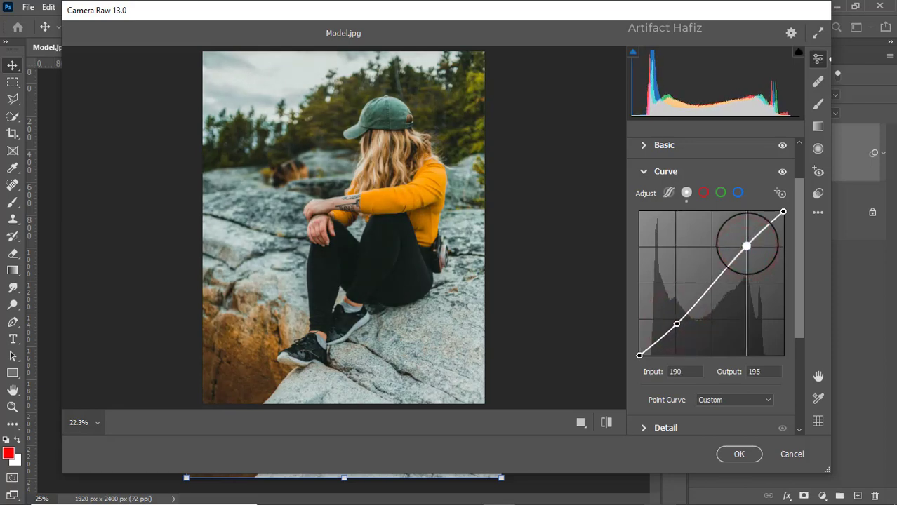
left_click(703, 192)
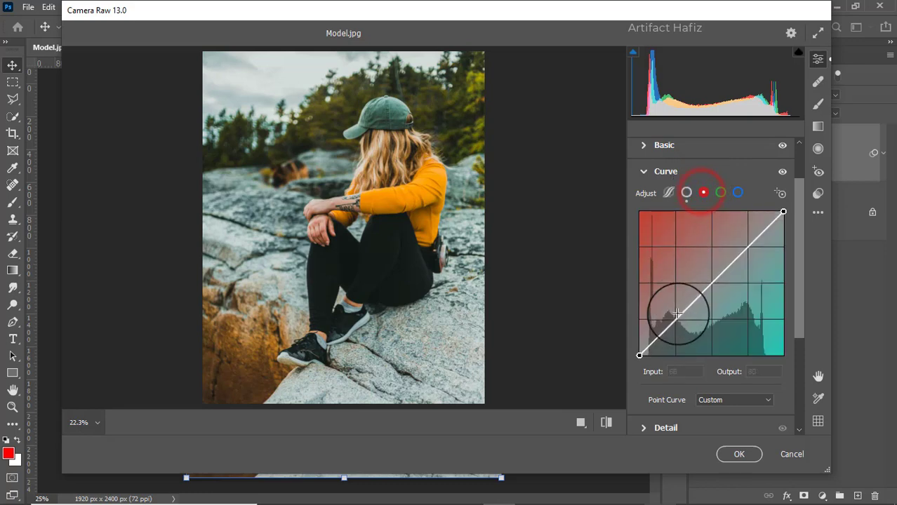
left_click_drag(676, 314, 678, 322)
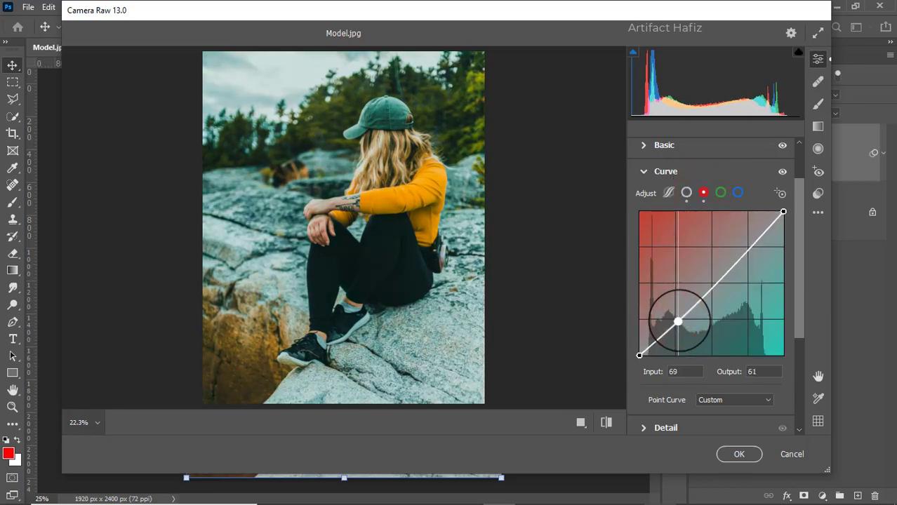
left_click_drag(746, 249, 746, 245)
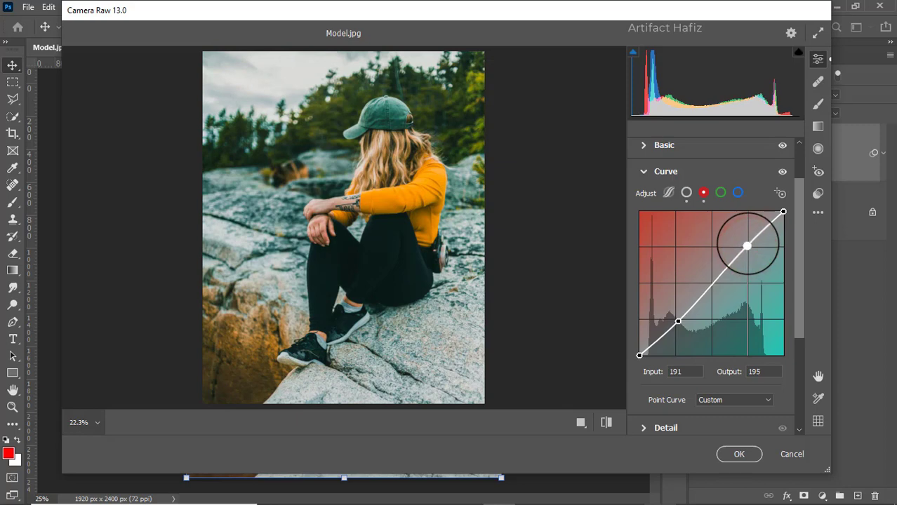
Add matching S-curves to the Green and Blue channels, blue upper point at 193→199.
left_click(720, 192)
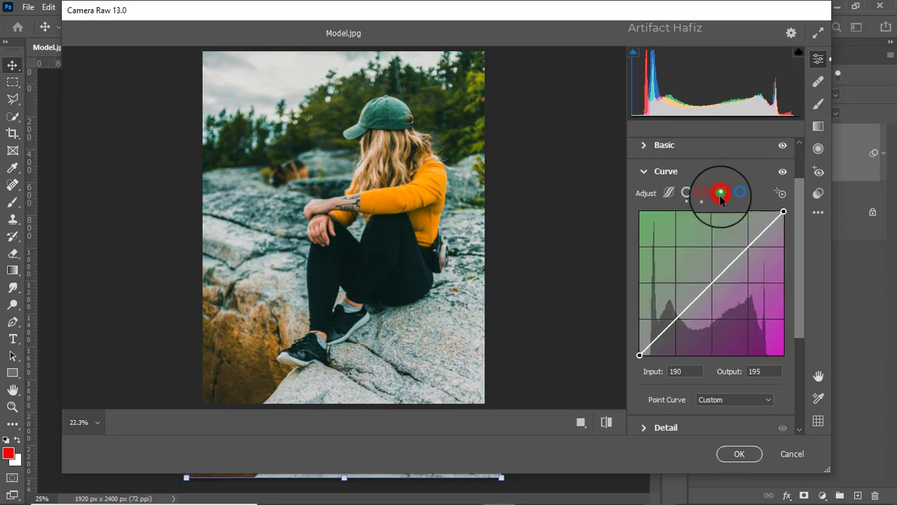
left_click(677, 321)
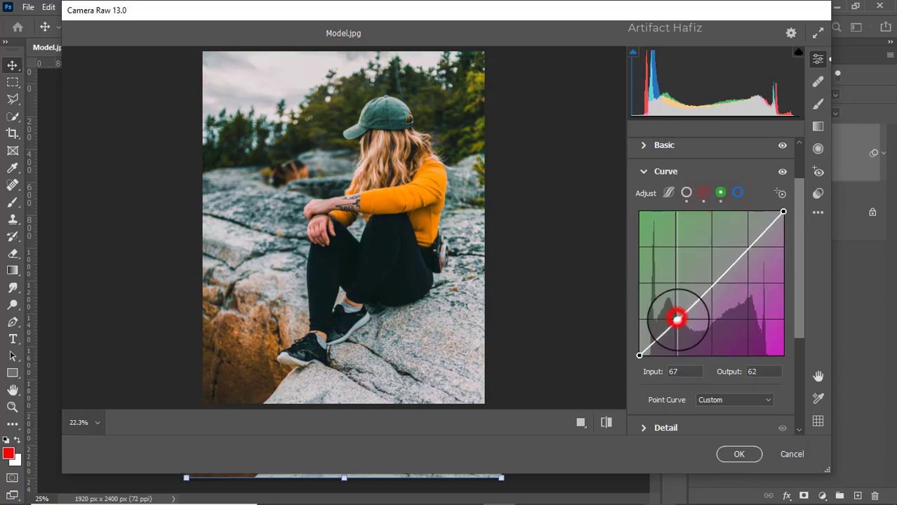
left_click(745, 246)
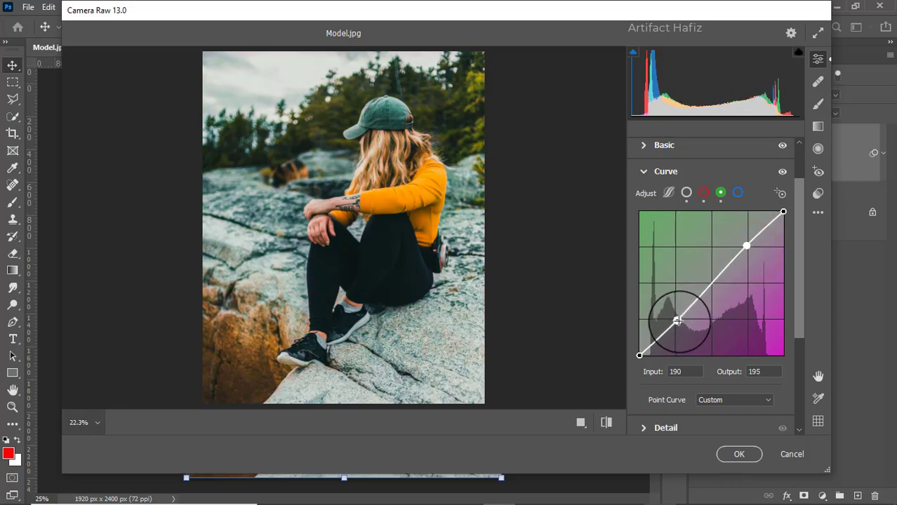
left_click_drag(677, 320, 680, 323)
left_click_drag(746, 246, 743, 247)
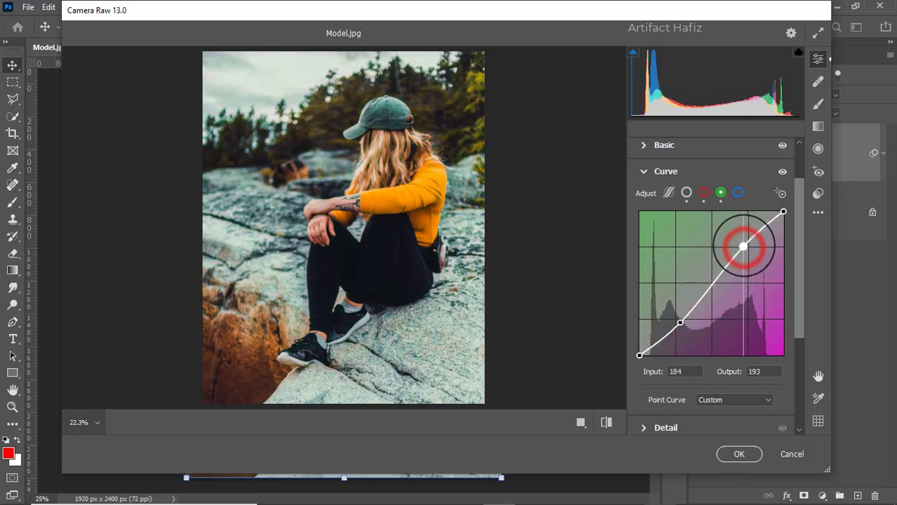
left_click(737, 193)
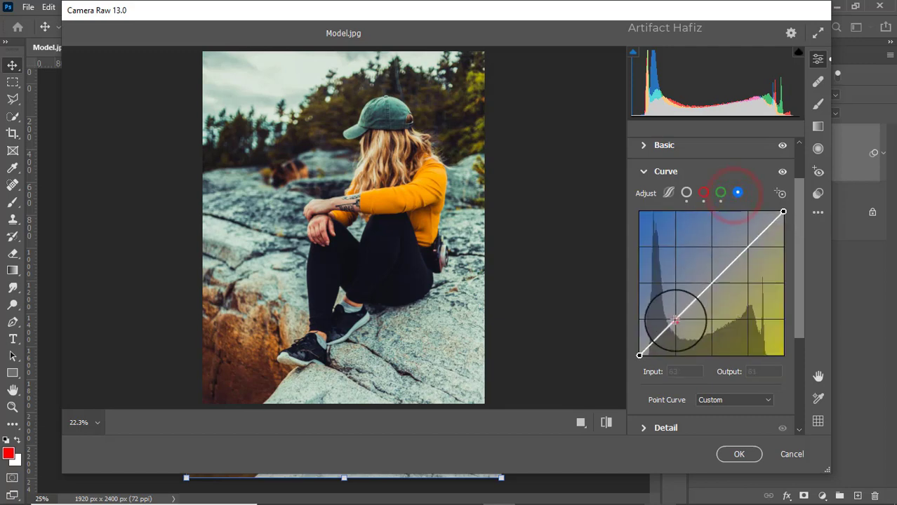
left_click_drag(681, 316, 677, 322)
left_click_drag(750, 248, 748, 243)
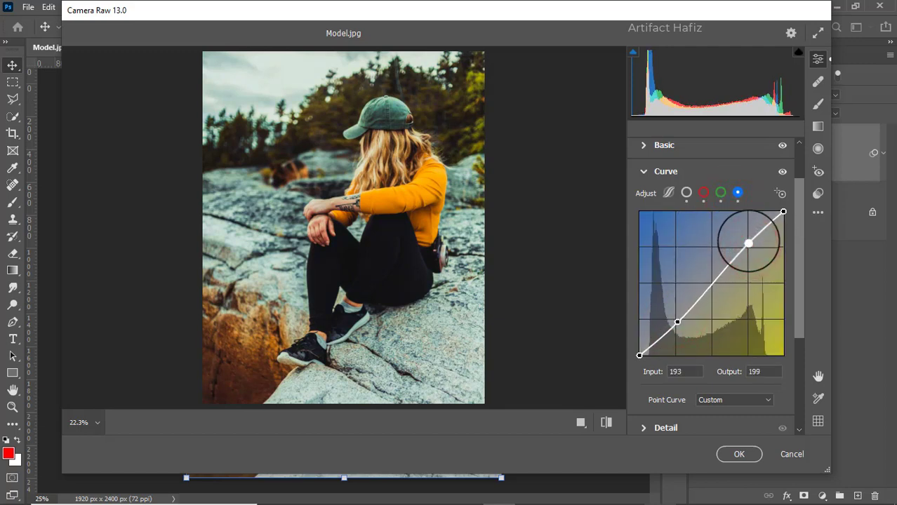
Set Detail Sharpening to 13 and Noise Reduction to 7.
scroll(755, 225, "down", 3)
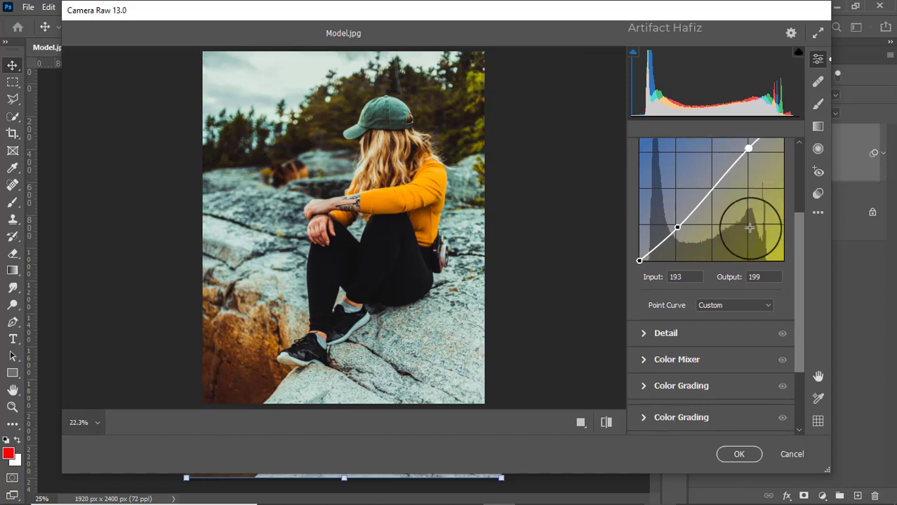
scroll(751, 259, "down", 1)
scroll(711, 290, "down", 1)
left_click(646, 270)
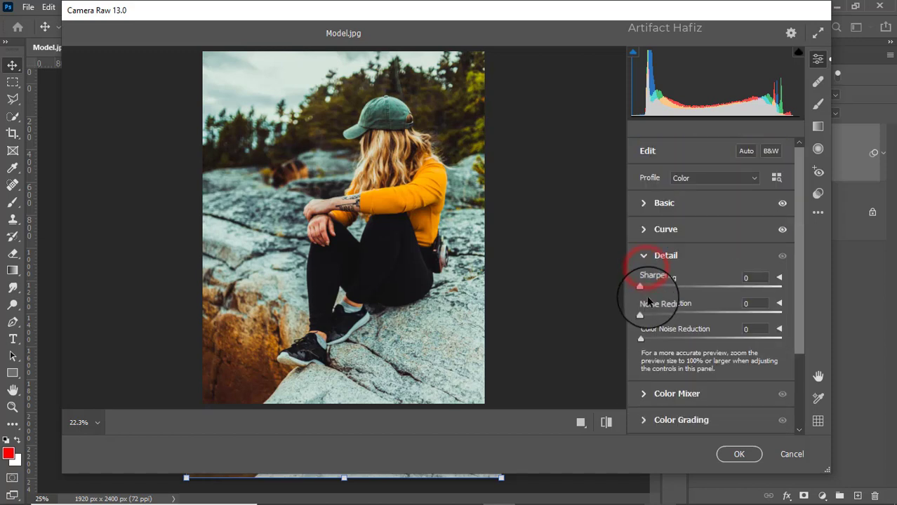
mouse_move(639, 285)
left_mouse_down()
mouse_move(653, 285)
mouse_move(646, 311)
mouse_move(660, 316)
left_mouse_up()
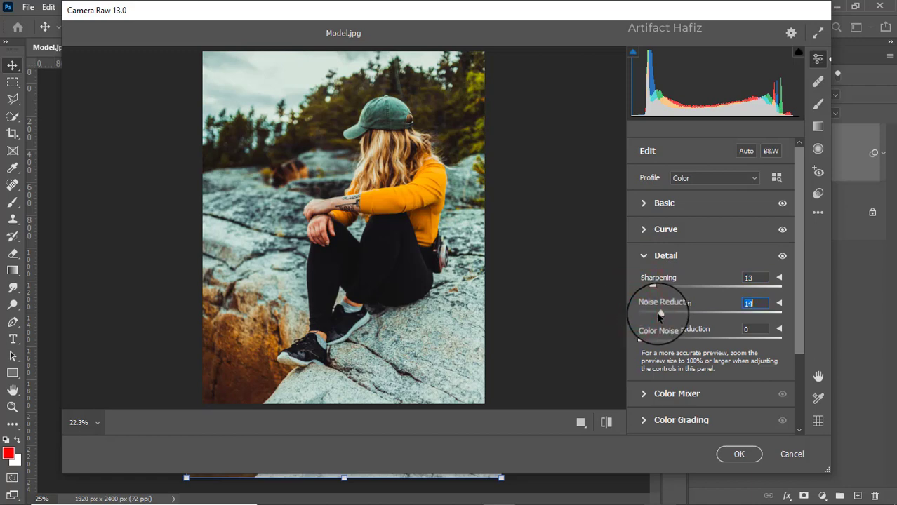
left_click_drag(658, 317, 651, 317)
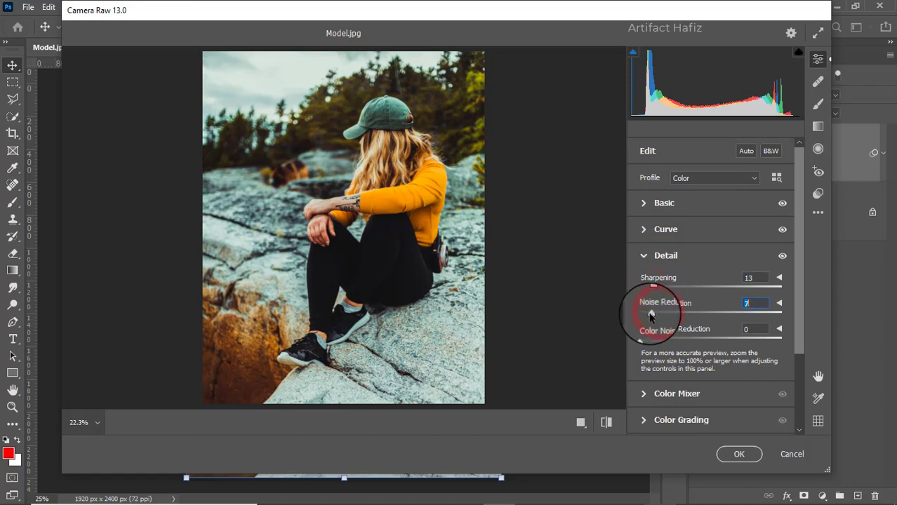
scroll(702, 274, "down", 3)
Set Color Mixer saturation: Reds +6, Yellows -85, Aquas -24, Blues -61, Greens/Purples/Magentas -100.
left_click(643, 293)
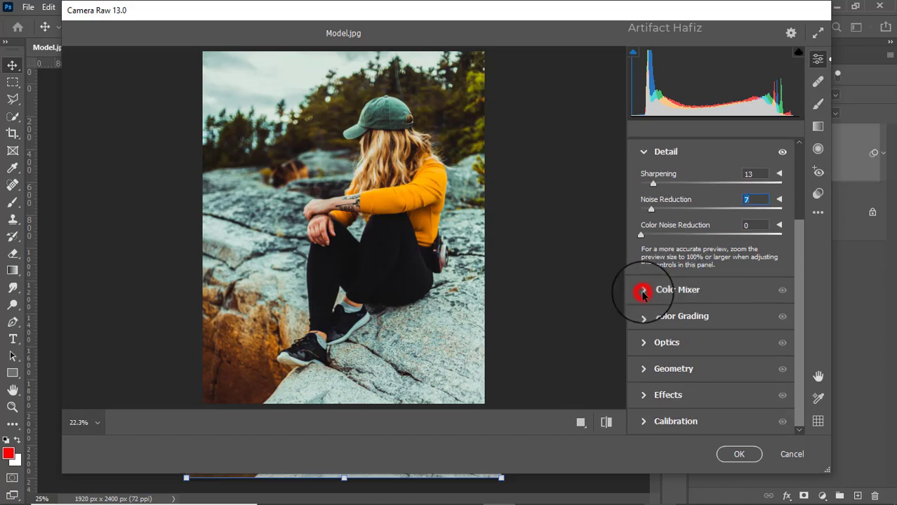
left_click(681, 222)
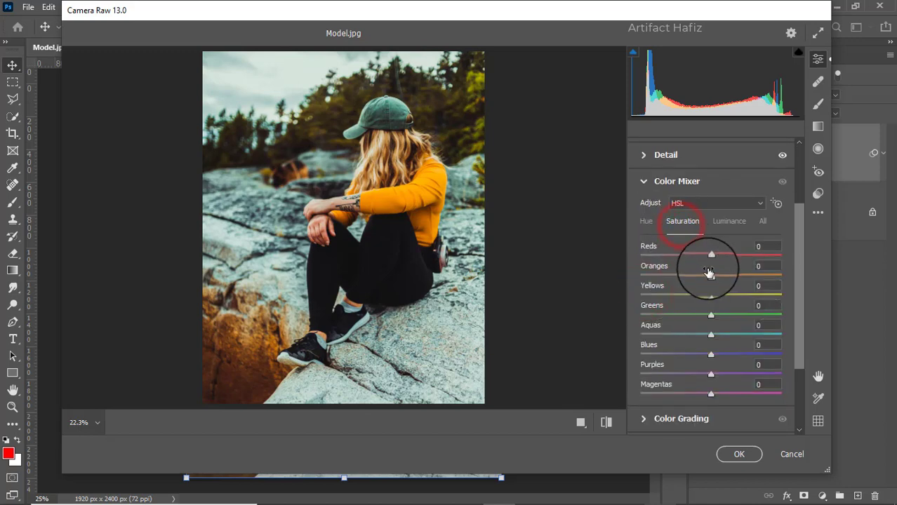
left_click_drag(711, 295, 723, 295)
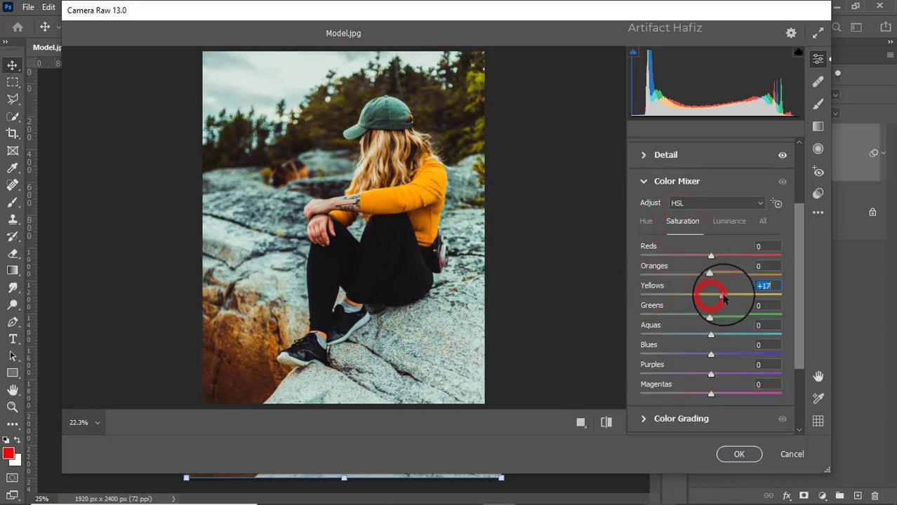
mouse_move(711, 255)
left_mouse_down()
mouse_move(738, 258)
mouse_move(714, 256)
left_mouse_up()
mouse_move(711, 316)
left_mouse_down()
mouse_move(620, 314)
mouse_move(570, 325)
left_mouse_up()
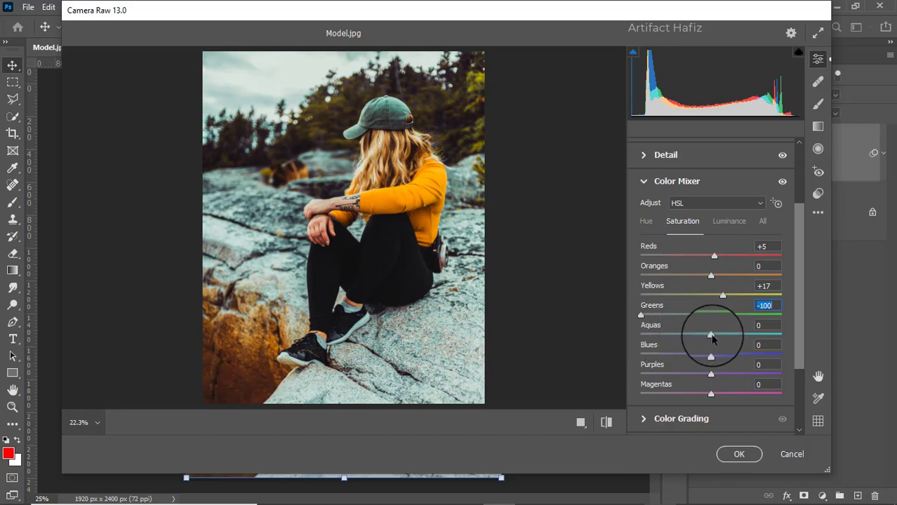
left_click_drag(715, 338, 610, 336)
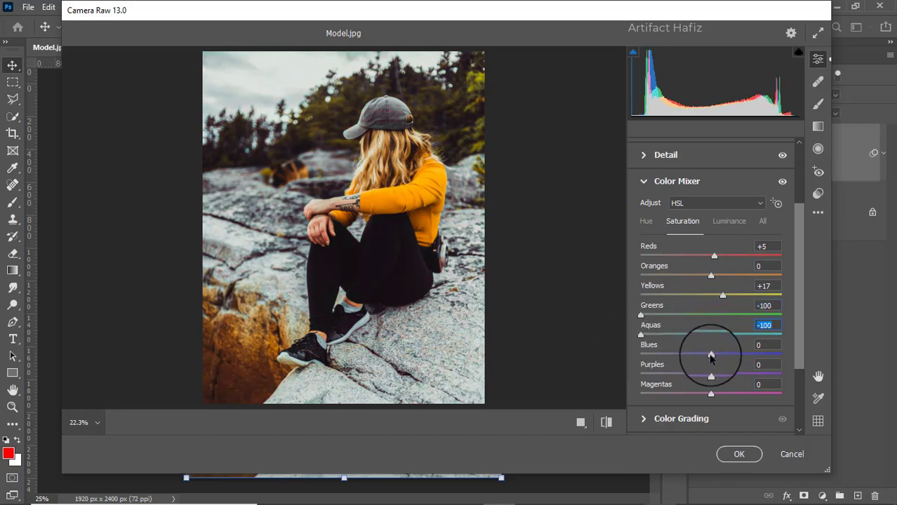
mouse_move(640, 337)
left_mouse_down()
mouse_move(767, 330)
mouse_move(676, 341)
mouse_move(744, 341)
mouse_move(667, 337)
mouse_move(744, 344)
mouse_move(690, 344)
mouse_move(708, 351)
mouse_move(666, 357)
left_mouse_up()
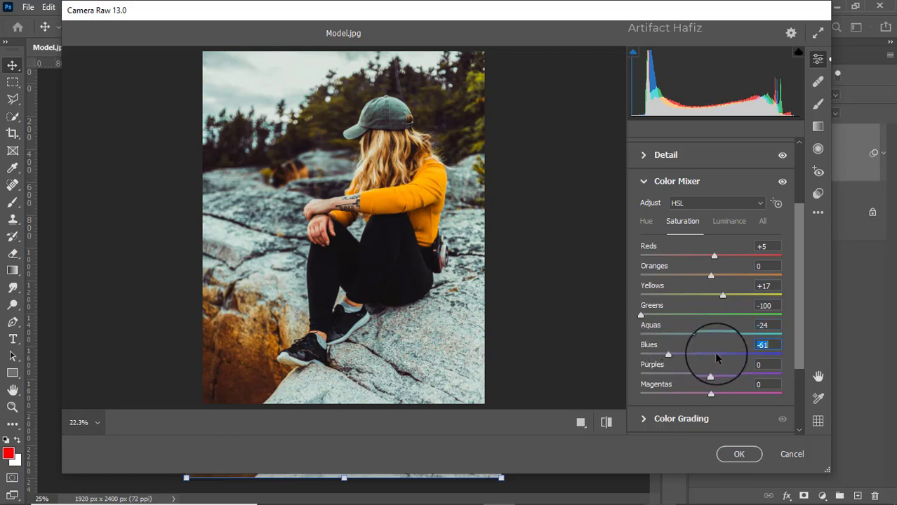
left_click_drag(712, 377, 592, 381)
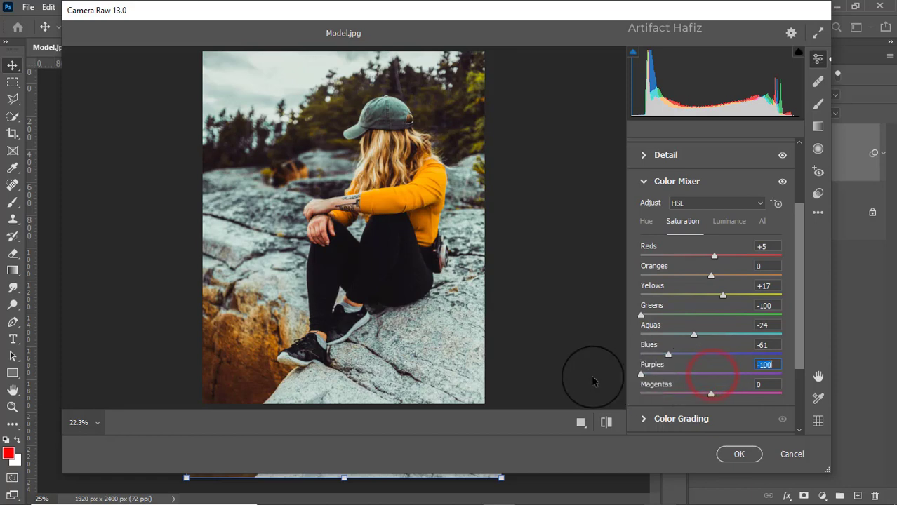
left_click_drag(711, 393, 584, 391)
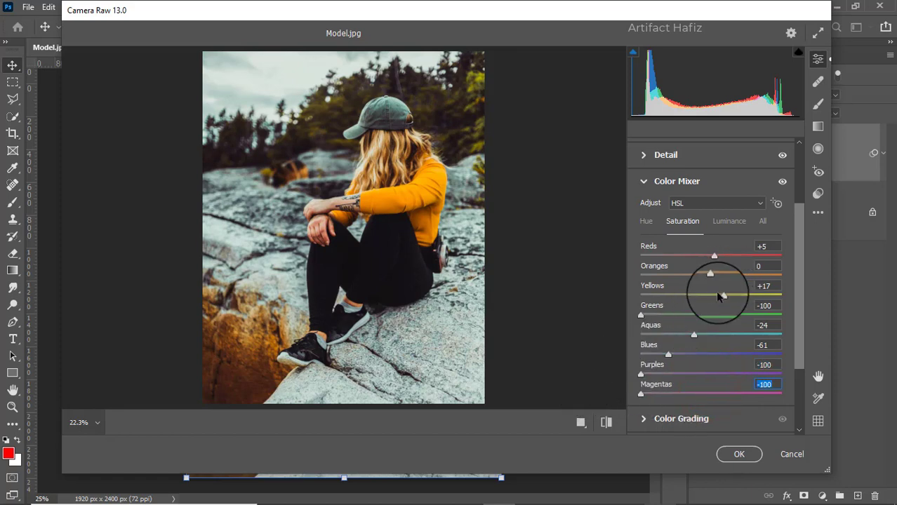
left_click_drag(722, 295, 627, 304)
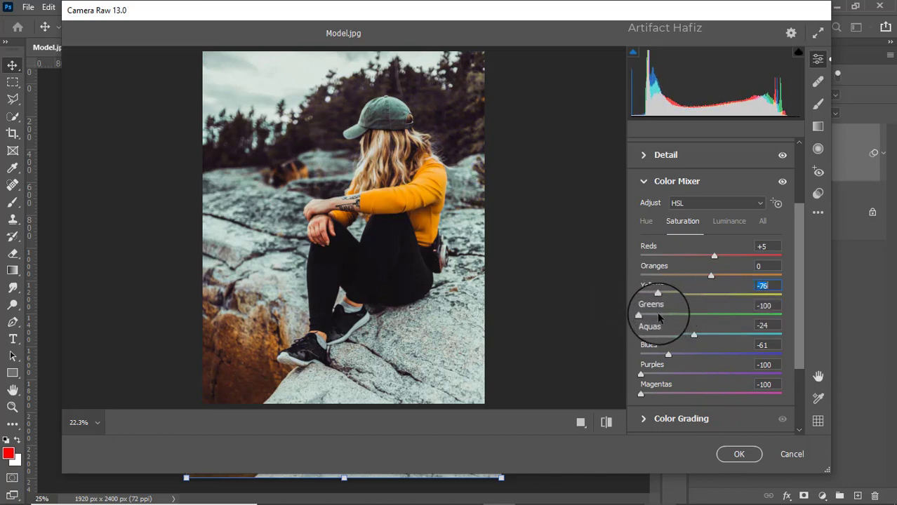
mouse_move(672, 295)
left_mouse_down()
mouse_move(688, 297)
mouse_move(677, 276)
mouse_move(685, 294)
mouse_move(709, 298)
left_mouse_up()
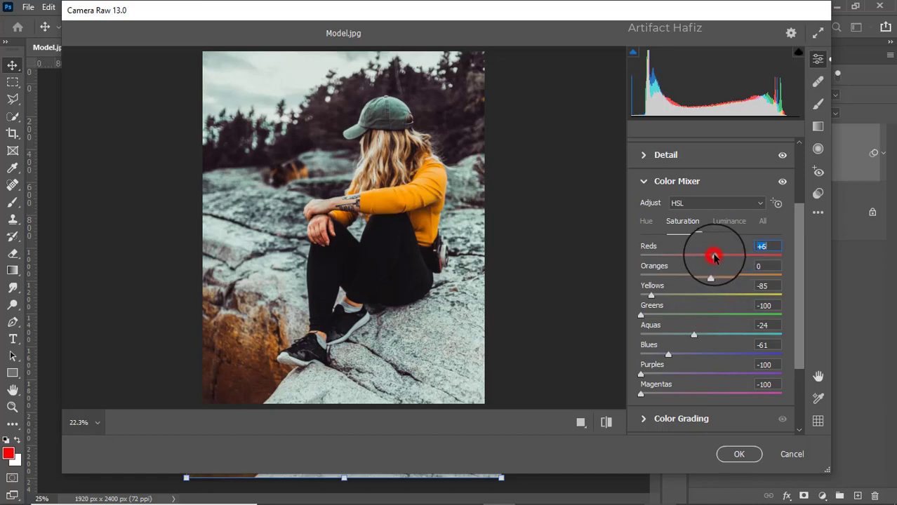
Set Color Mixer luminance: Reds +21, Oranges +36, Yellows +8, Greens +14, Aquas -14, Blues +61, Purples +19.
left_click(725, 223)
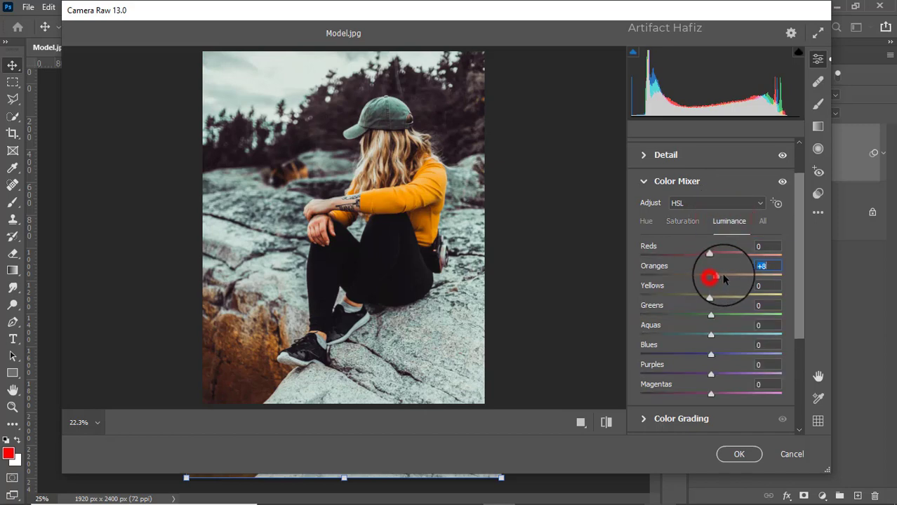
mouse_move(711, 280)
left_mouse_down()
mouse_move(736, 279)
mouse_move(741, 264)
left_mouse_up()
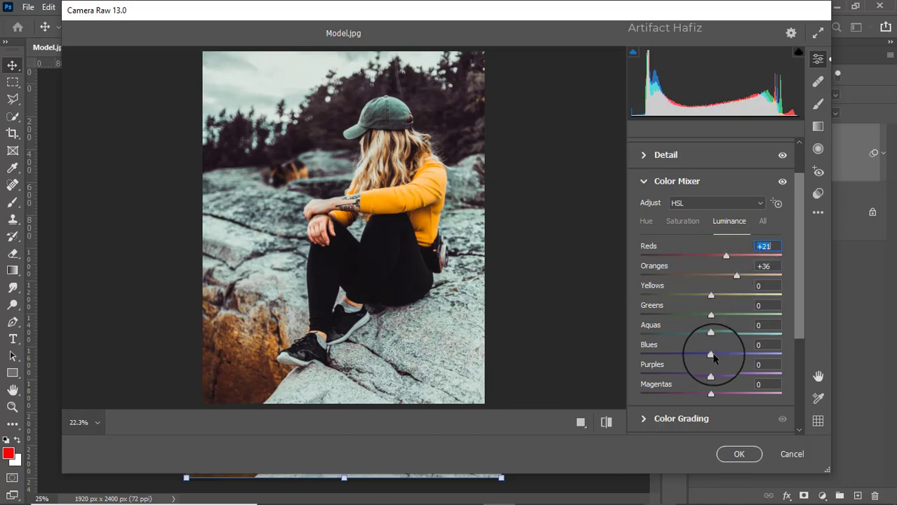
left_click_drag(711, 354, 753, 354)
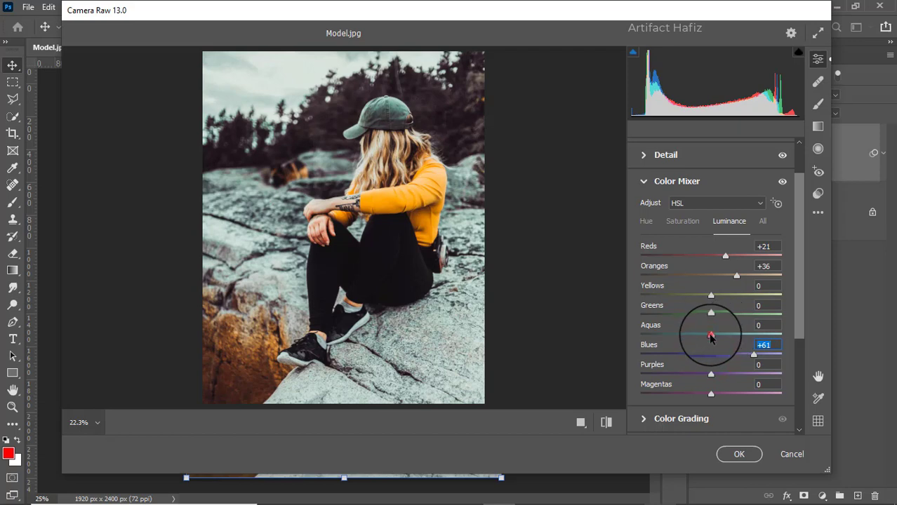
mouse_move(709, 335)
left_mouse_down()
mouse_move(760, 334)
mouse_move(648, 335)
mouse_move(766, 360)
mouse_move(698, 358)
mouse_move(724, 379)
left_mouse_up()
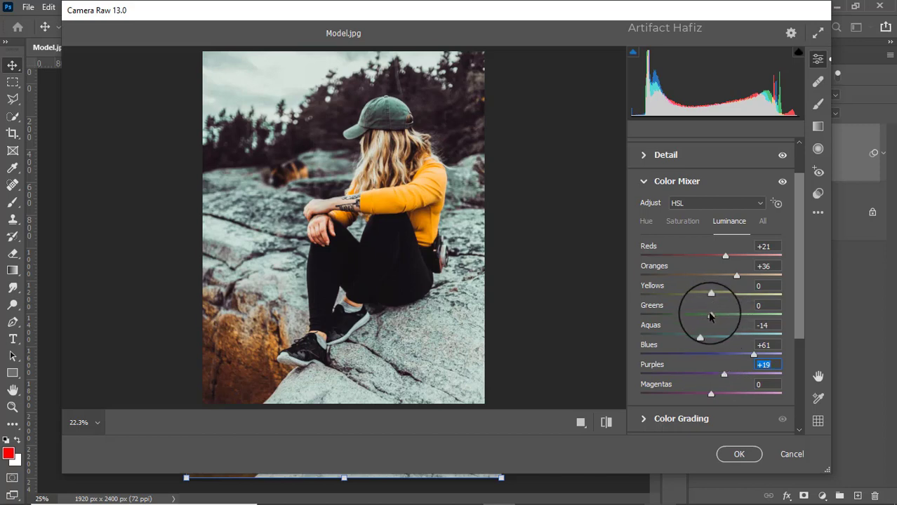
left_click_drag(710, 315, 627, 320)
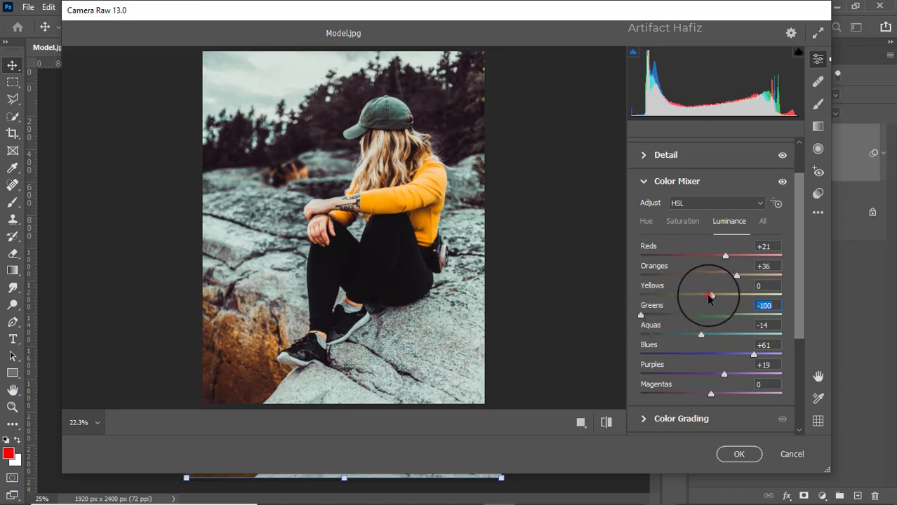
mouse_move(707, 296)
left_mouse_down()
mouse_move(639, 295)
mouse_move(707, 318)
left_mouse_up()
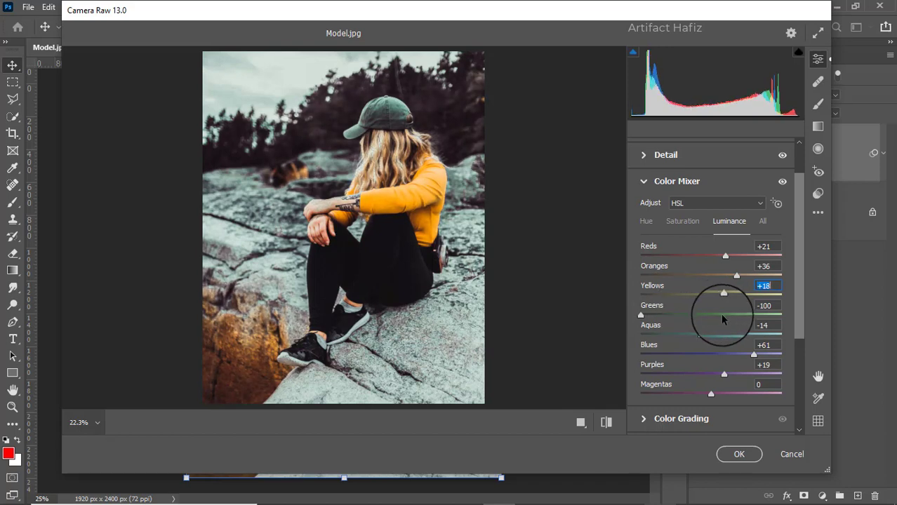
mouse_move(641, 315)
left_mouse_down()
mouse_move(730, 317)
mouse_move(725, 326)
left_mouse_up()
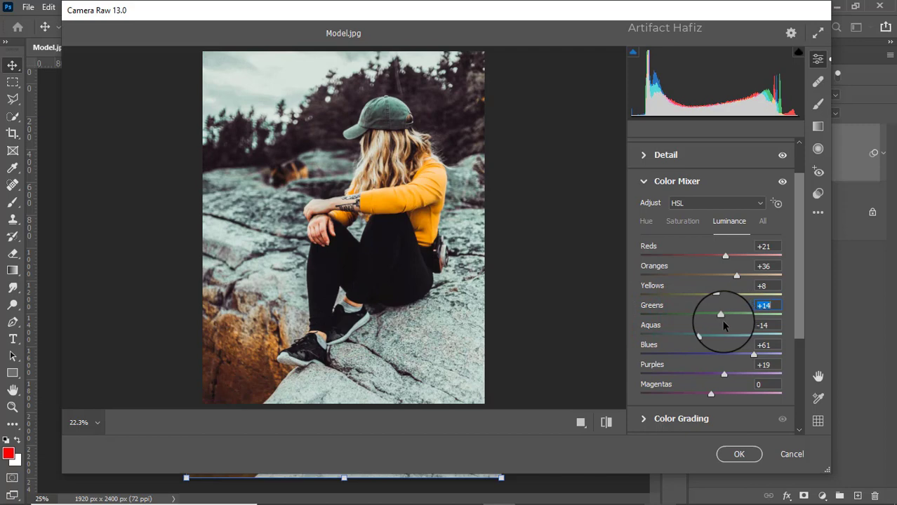
left_click(643, 211)
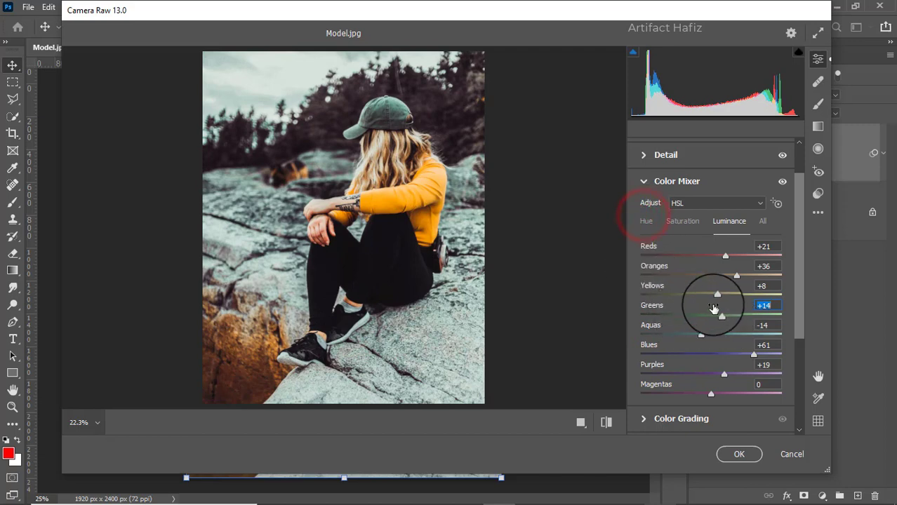
Set Color Mixer hues to Yellows -6, Greens -38, Aquas -57 and Blues -100.
left_click(645, 221)
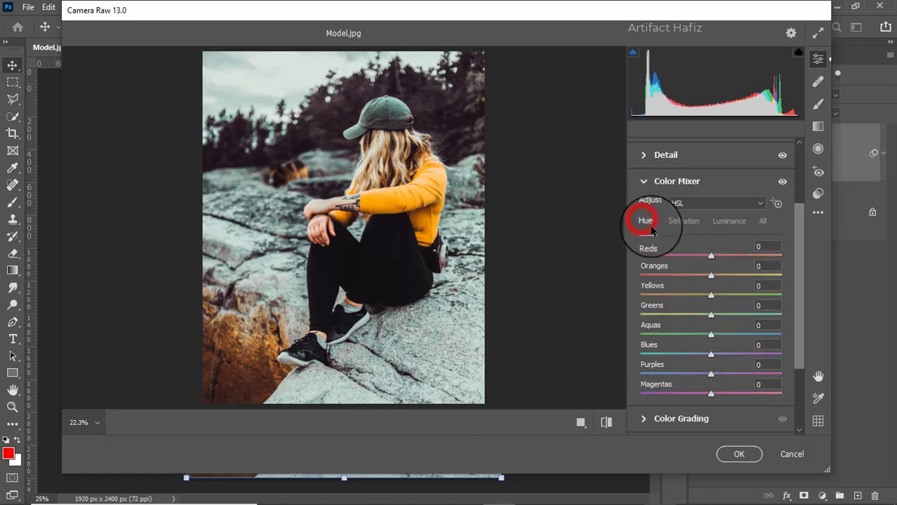
mouse_move(711, 294)
left_mouse_down()
mouse_move(678, 294)
mouse_move(644, 275)
mouse_move(752, 278)
mouse_move(711, 287)
mouse_move(744, 296)
mouse_move(661, 310)
mouse_move(684, 331)
mouse_move(632, 354)
left_mouse_up()
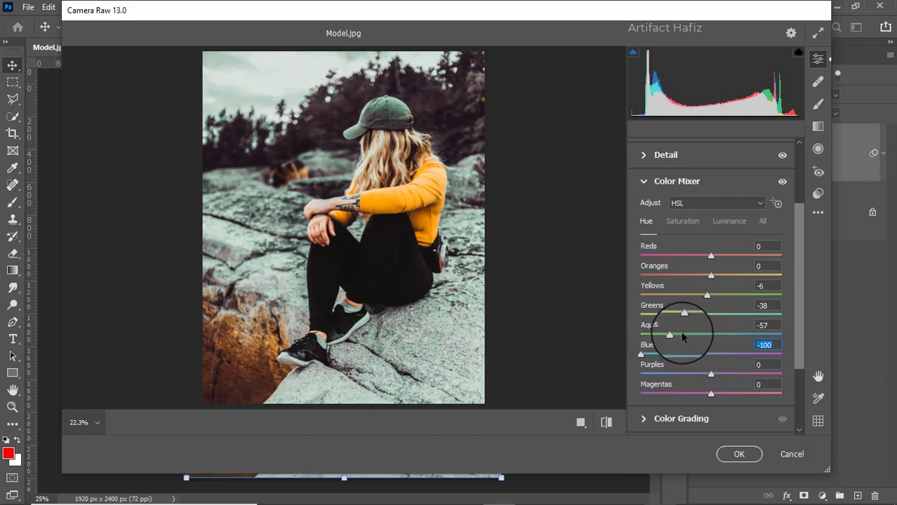
scroll(677, 332, "down", 3)
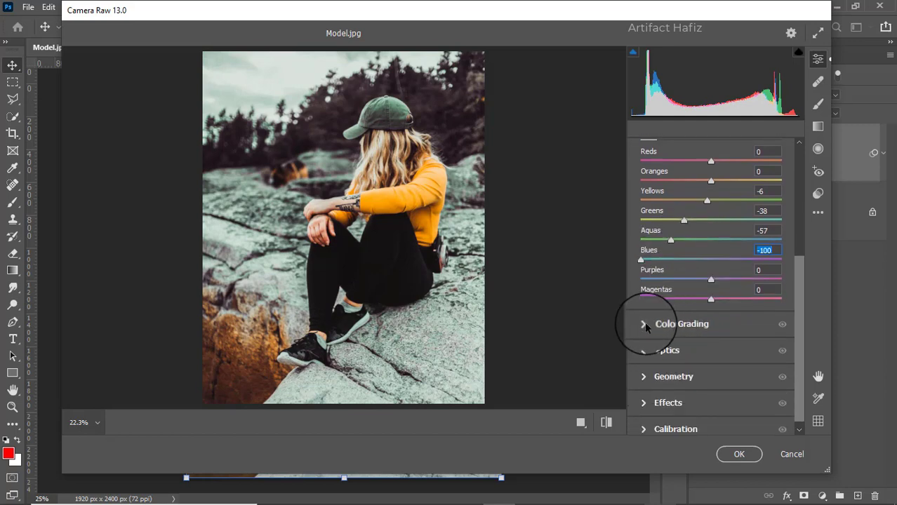
In Color Grading, tint the shadows cyan-blue (hue 203, saturation 15) and warm the highlights.
left_click(644, 324)
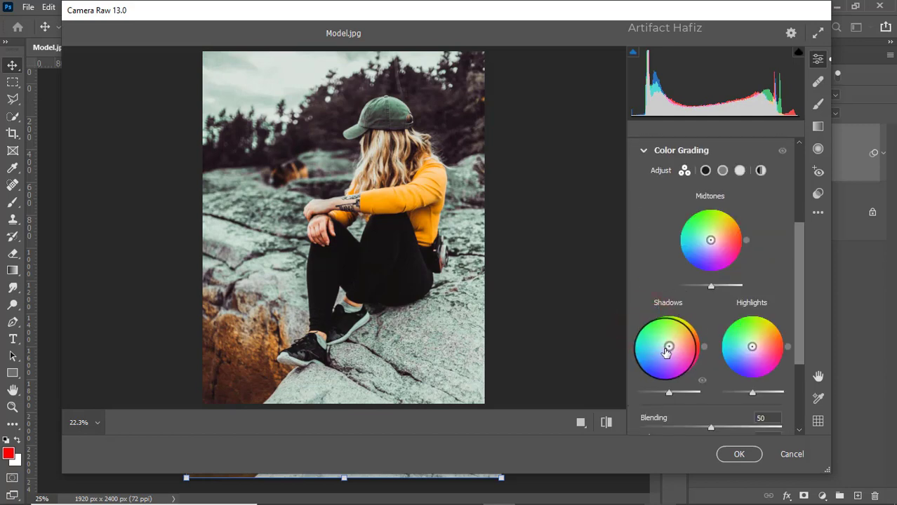
left_click_drag(666, 353, 662, 364)
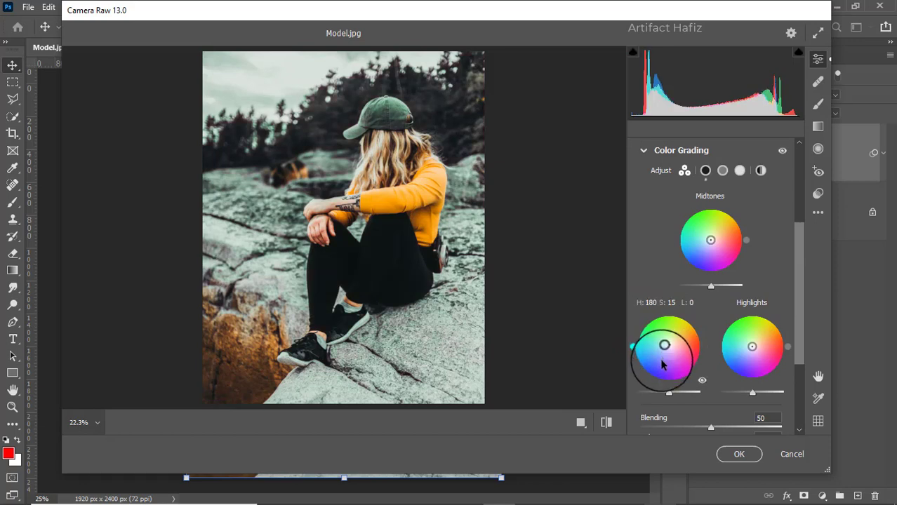
left_click_drag(752, 347, 759, 344)
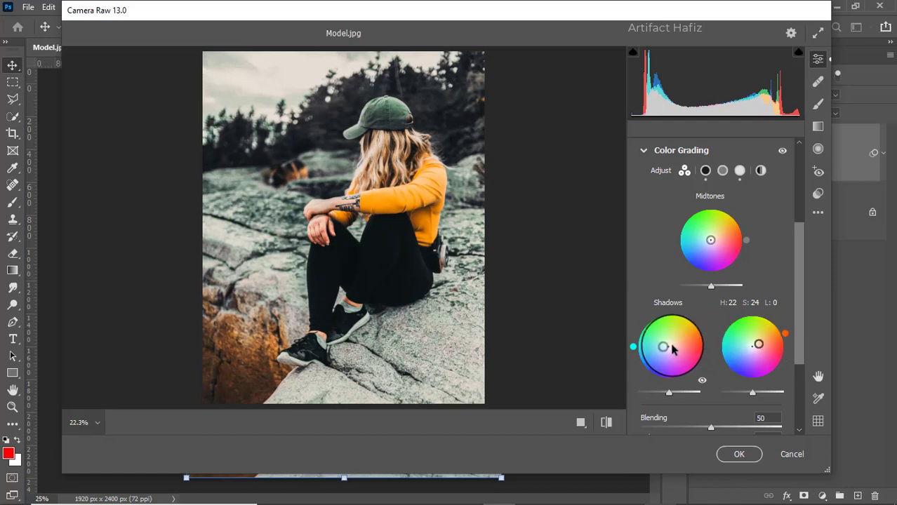
scroll(716, 321, "down", 3)
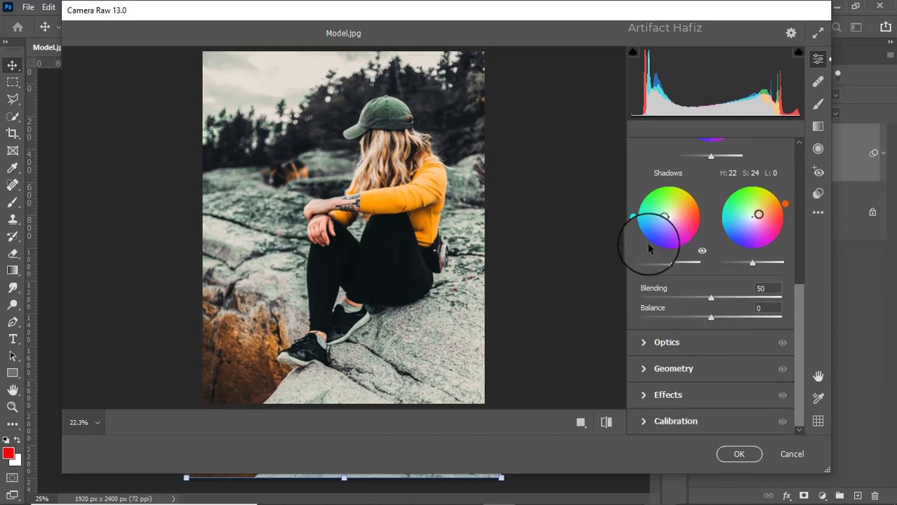
left_click_drag(633, 220, 647, 259)
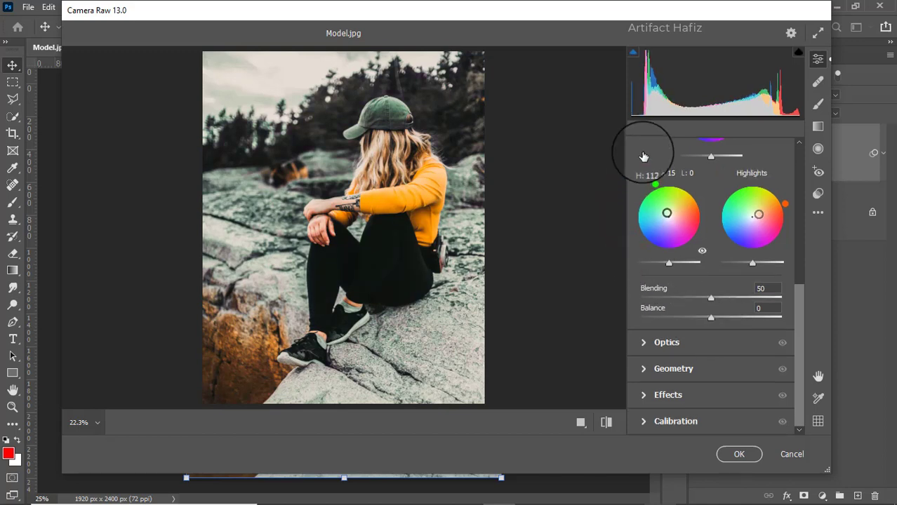
left_click_drag(630, 292, 639, 265)
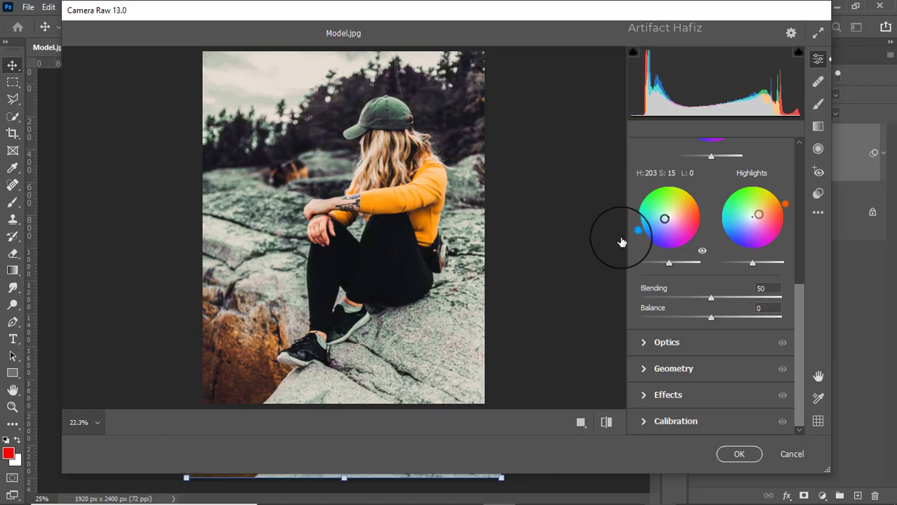
left_click_drag(638, 265, 621, 241)
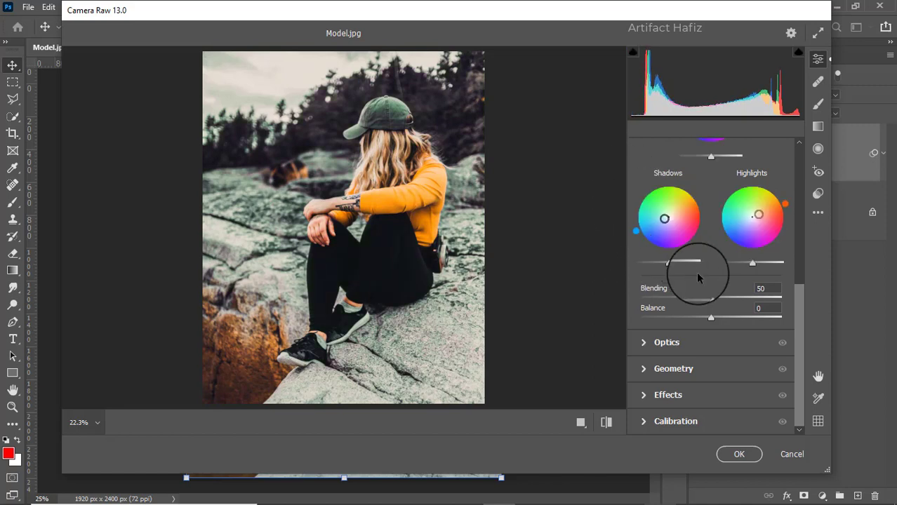
Add a -8 vignette and set Calibration primaries: Red +30/-9, Green -16/+11, Blue -7/+19.
left_click(642, 397)
left_click_drag(731, 287, 708, 289)
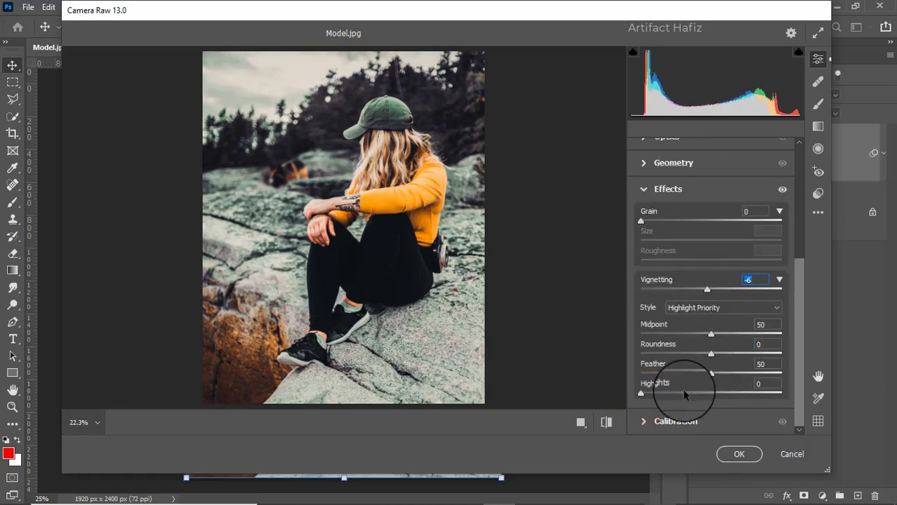
left_click(641, 421)
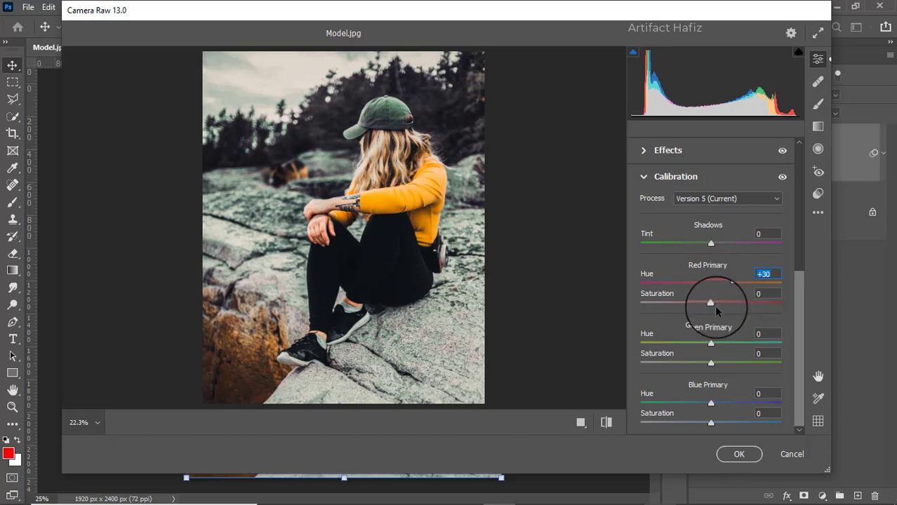
left_click_drag(711, 304, 644, 309)
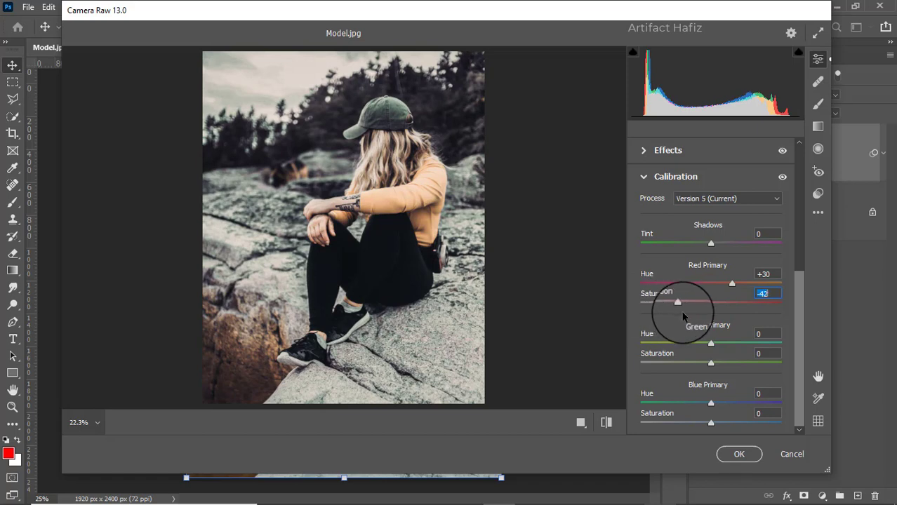
left_click_drag(645, 309, 701, 319)
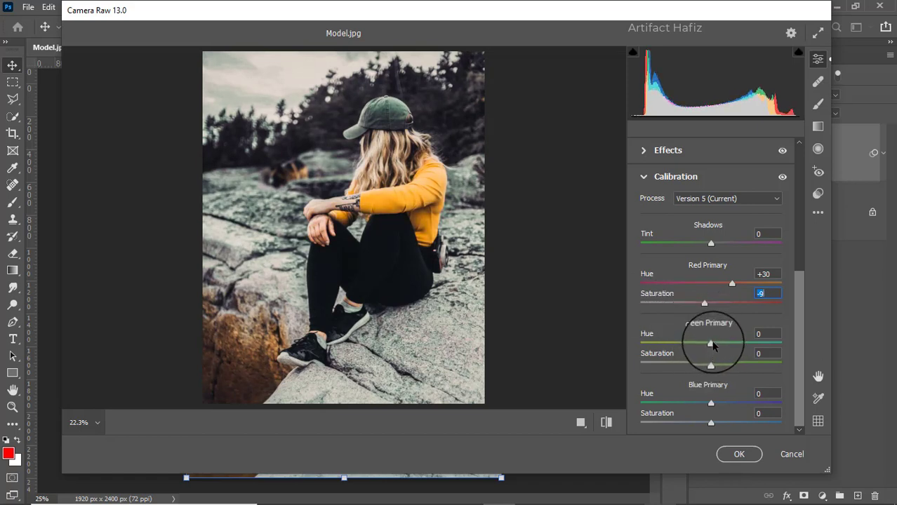
mouse_move(712, 343)
left_mouse_down()
mouse_move(660, 341)
mouse_move(700, 343)
mouse_move(725, 365)
mouse_move(718, 364)
left_mouse_up()
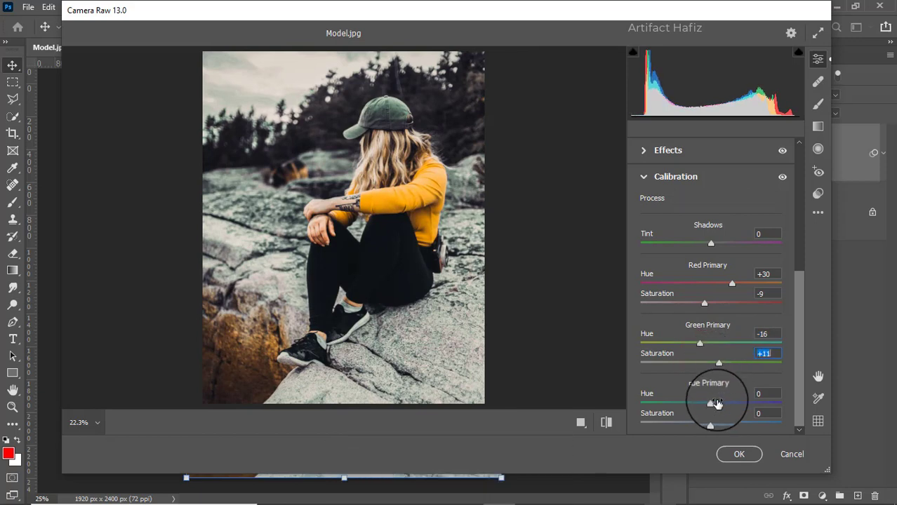
left_click_drag(711, 402, 698, 404)
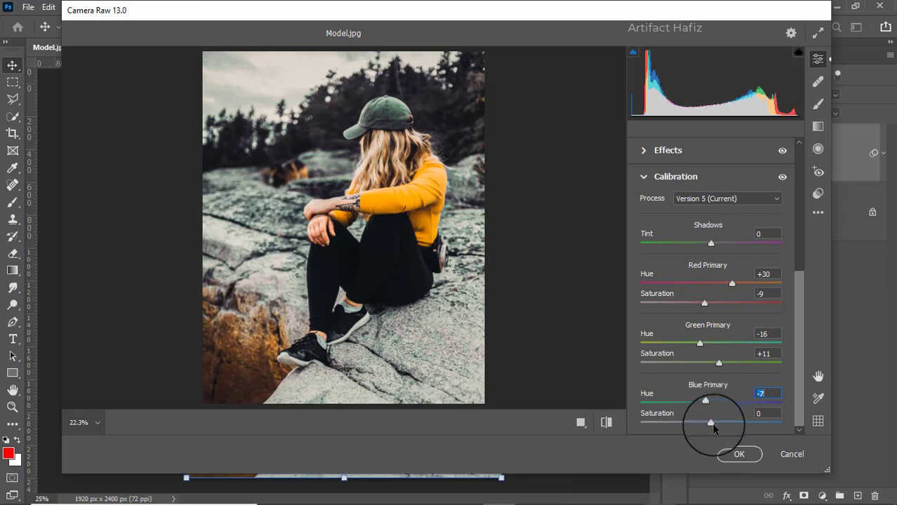
left_click_drag(710, 424, 725, 428)
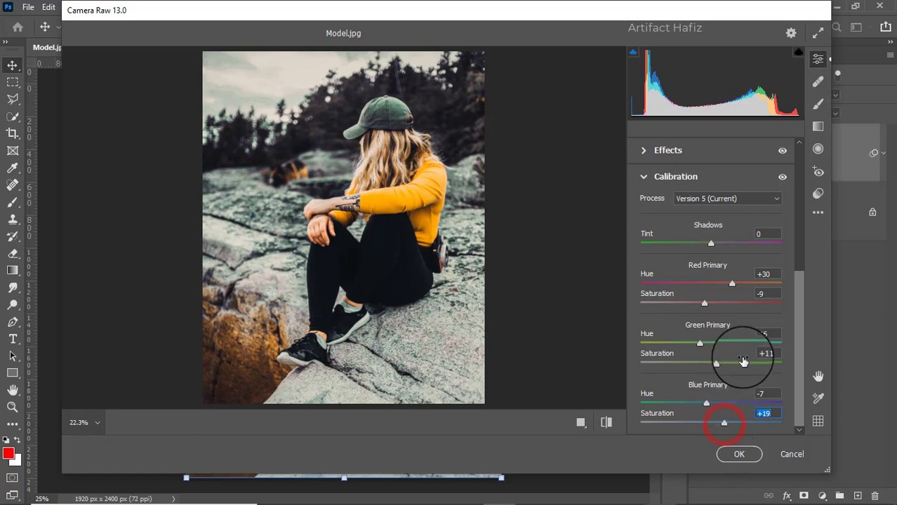
Lift the tone curve's black point to output 8 on Blue and 11 on RGB.
scroll(745, 354, "up", 5)
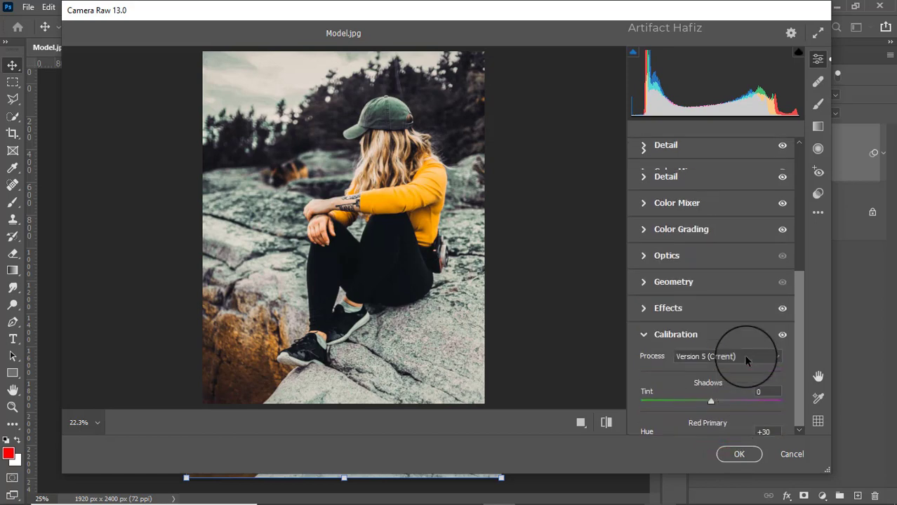
scroll(744, 355, "up", 3)
left_click(645, 229)
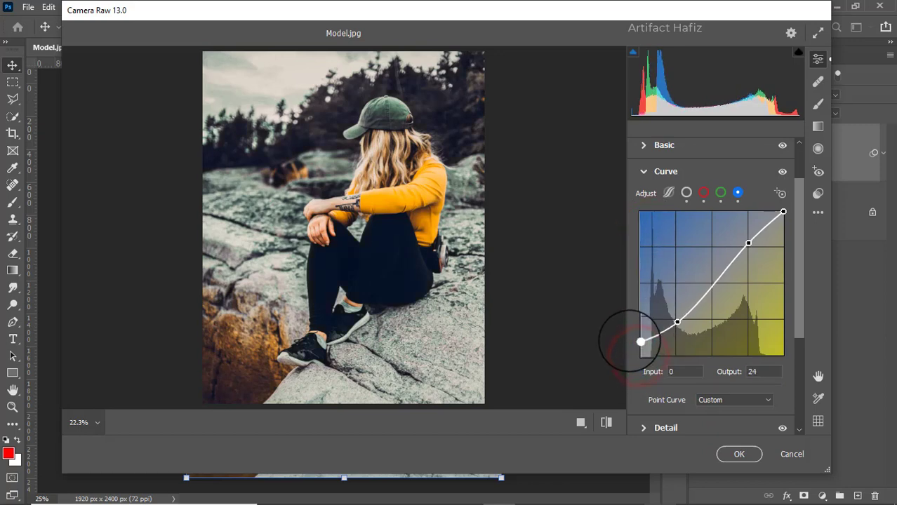
mouse_move(640, 357)
left_mouse_down()
mouse_move(642, 348)
mouse_move(610, 345)
left_mouse_up()
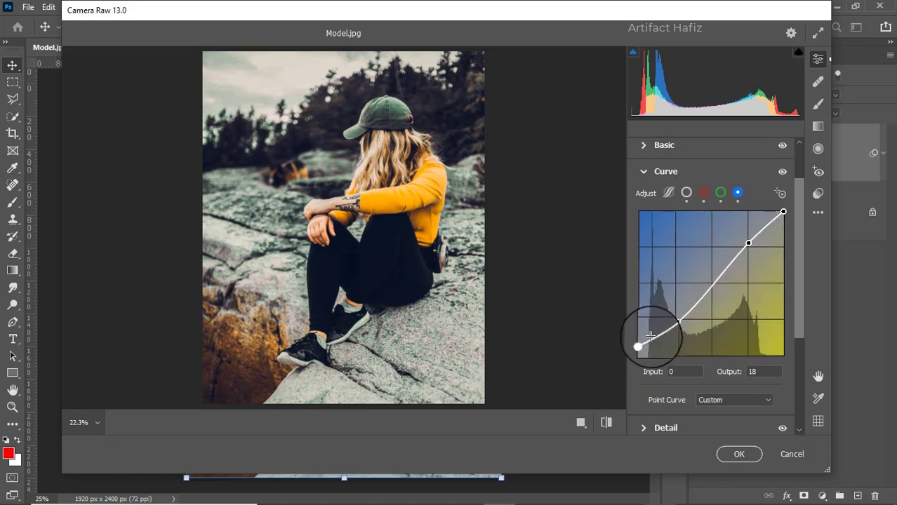
left_click(675, 322)
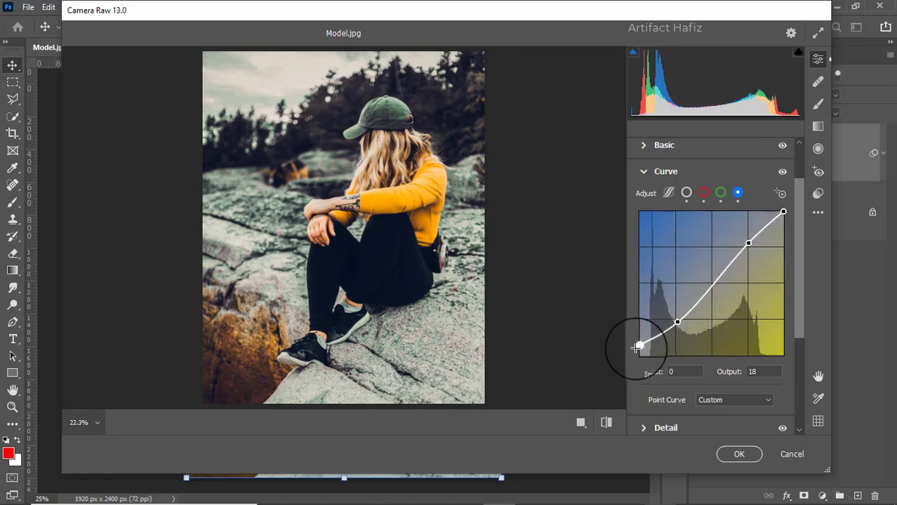
left_click_drag(639, 346, 640, 349)
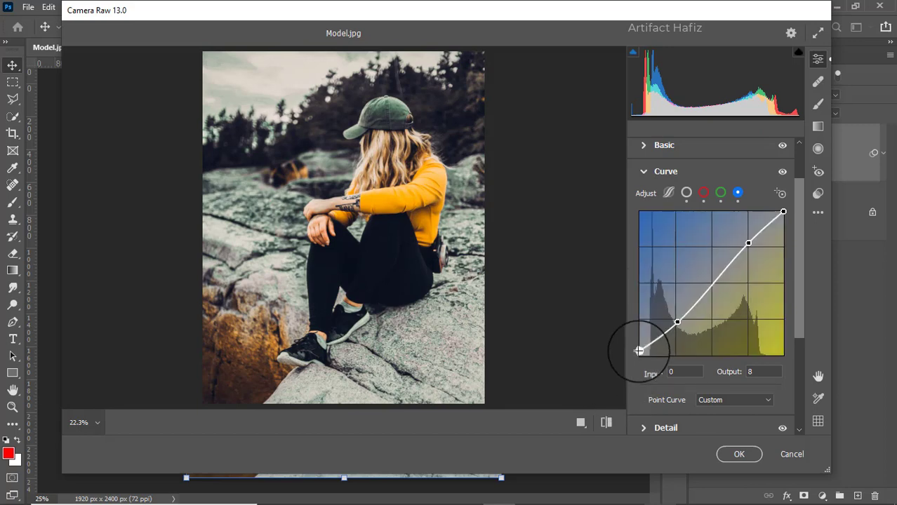
left_click_drag(639, 351, 638, 356)
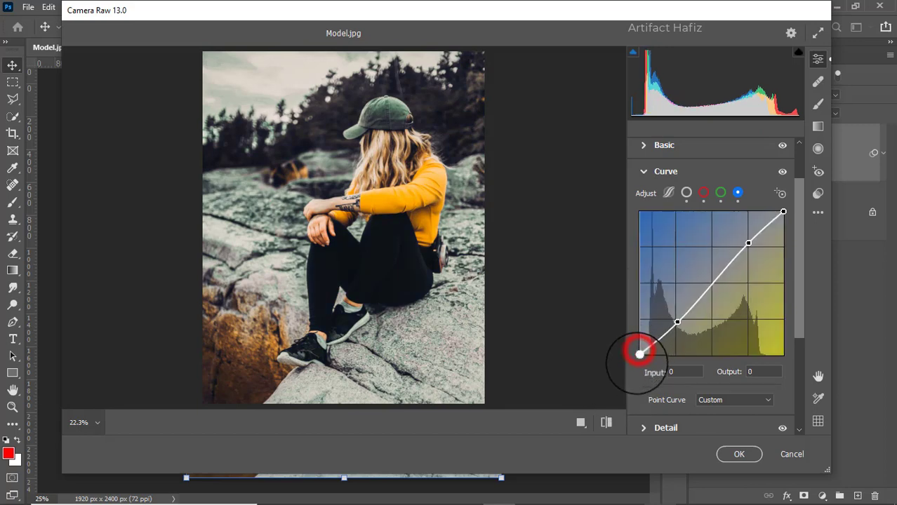
left_click(685, 193)
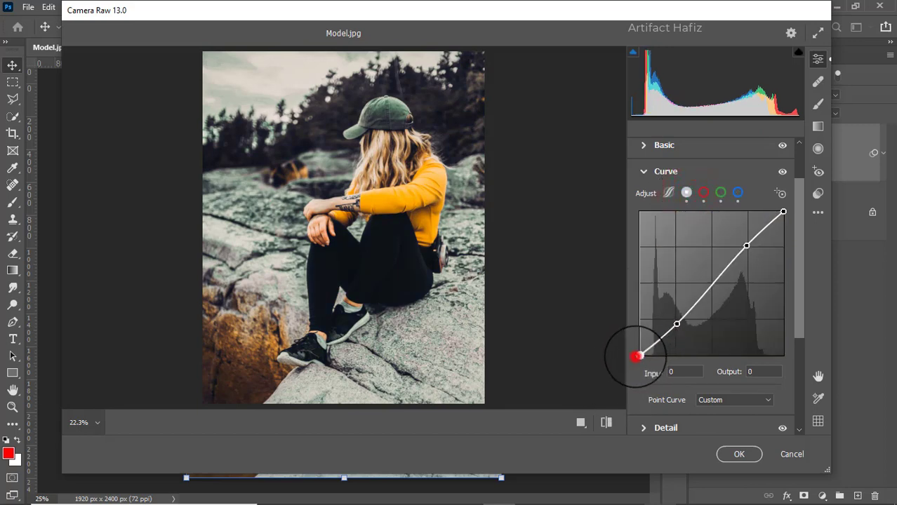
left_click_drag(636, 356, 639, 350)
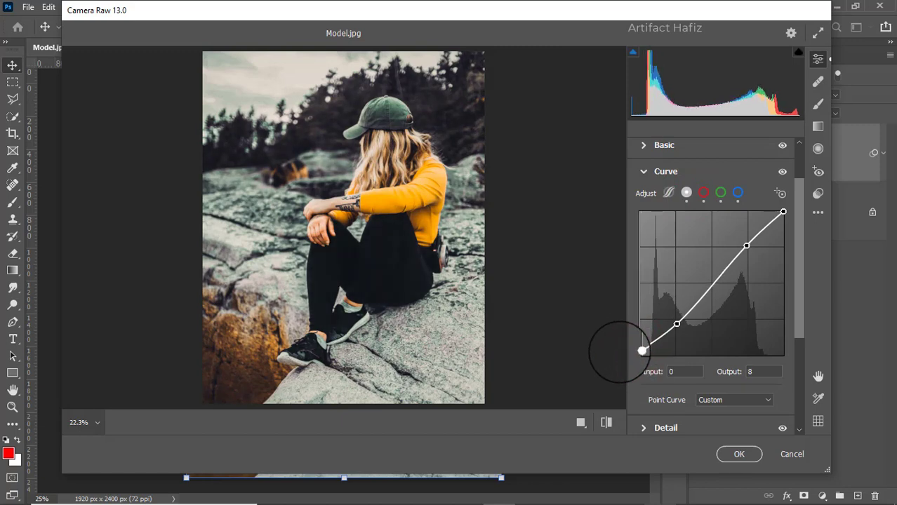
Apply the Camera Raw grade and toggle the edited layer to compare with the original.
left_click(739, 453)
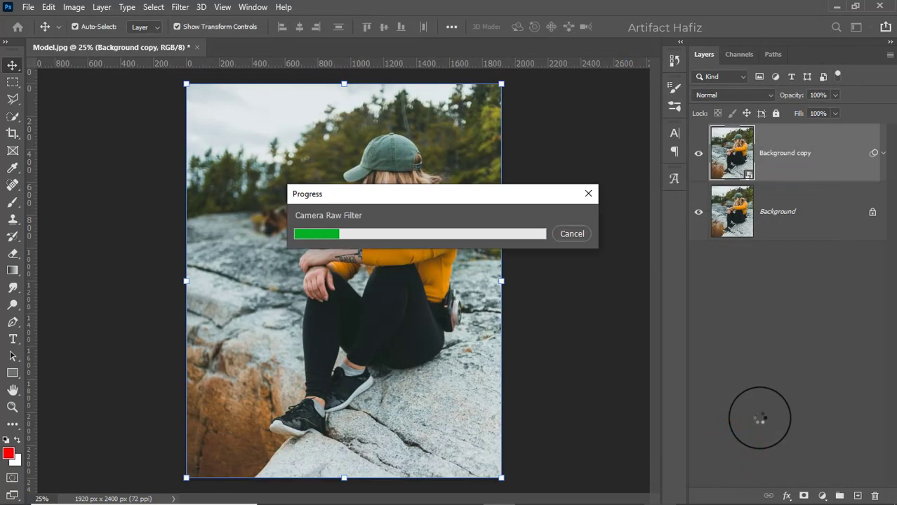
left_click(699, 154)
left_click(699, 155)
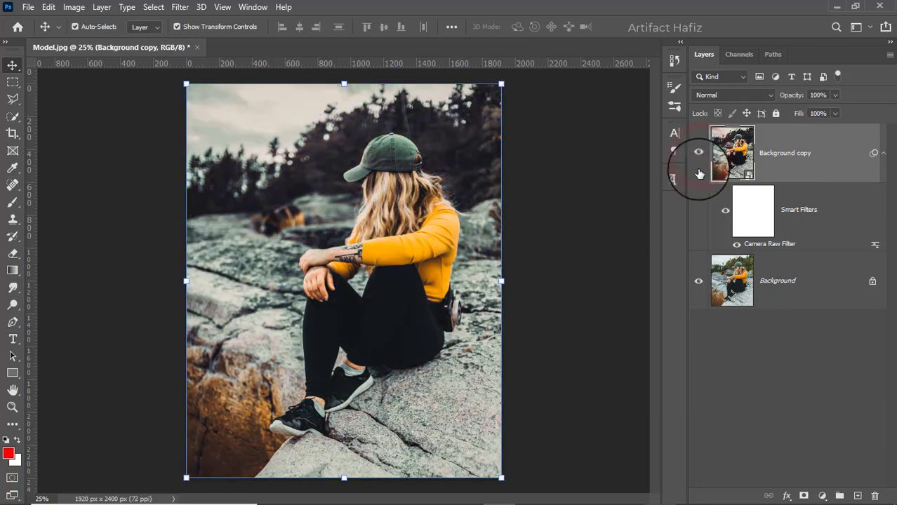
Add a Color Lookup adjustment layer using the Fuji F125 Kodak 2395 3DLUT.
left_click(822, 496)
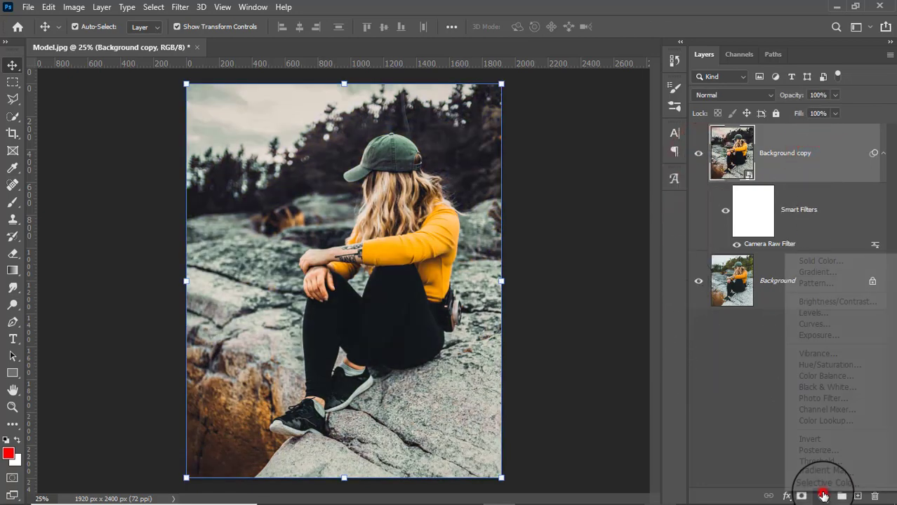
left_click(828, 421)
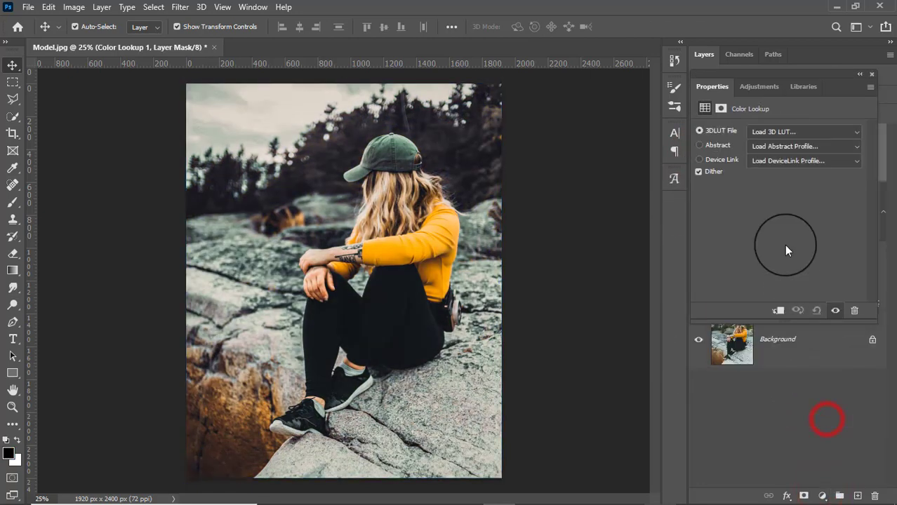
left_click(771, 132)
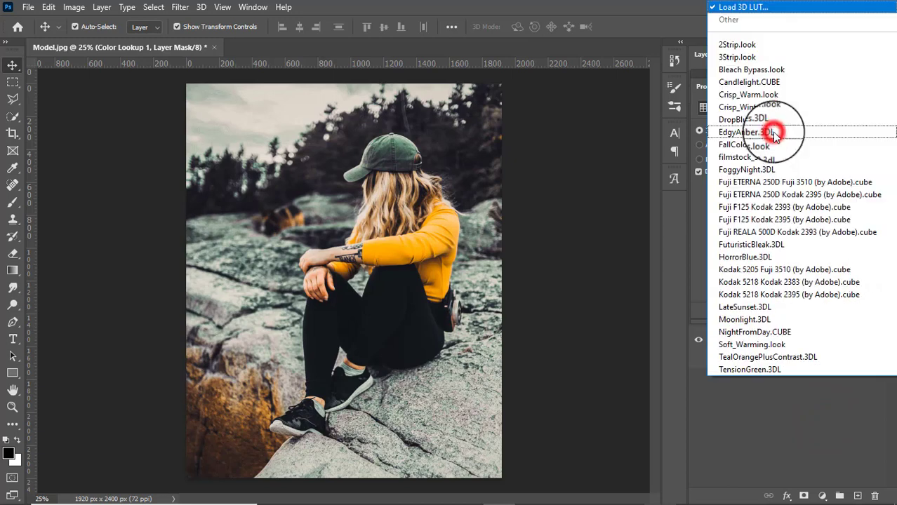
left_click(765, 220)
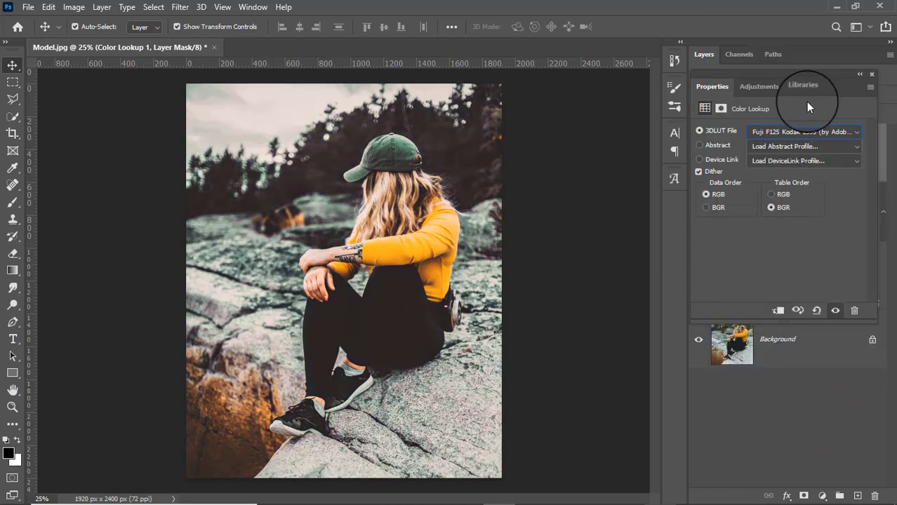
left_click(871, 75)
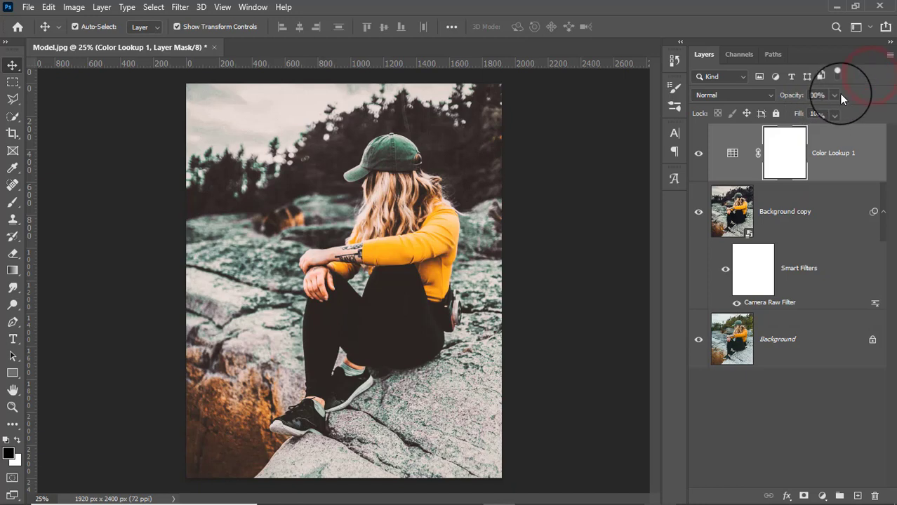
Set the Color Lookup 1 layer's opacity to 71%.
left_click(834, 94)
left_click_drag(808, 113, 820, 118)
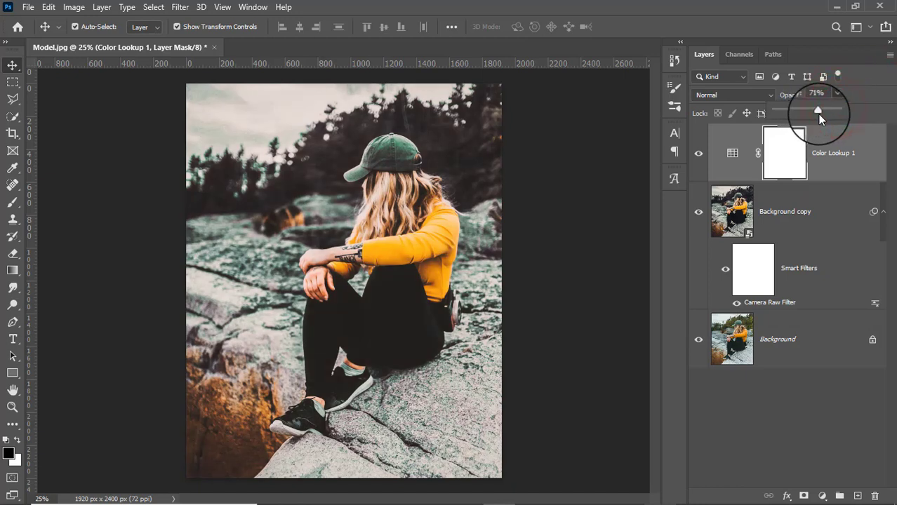